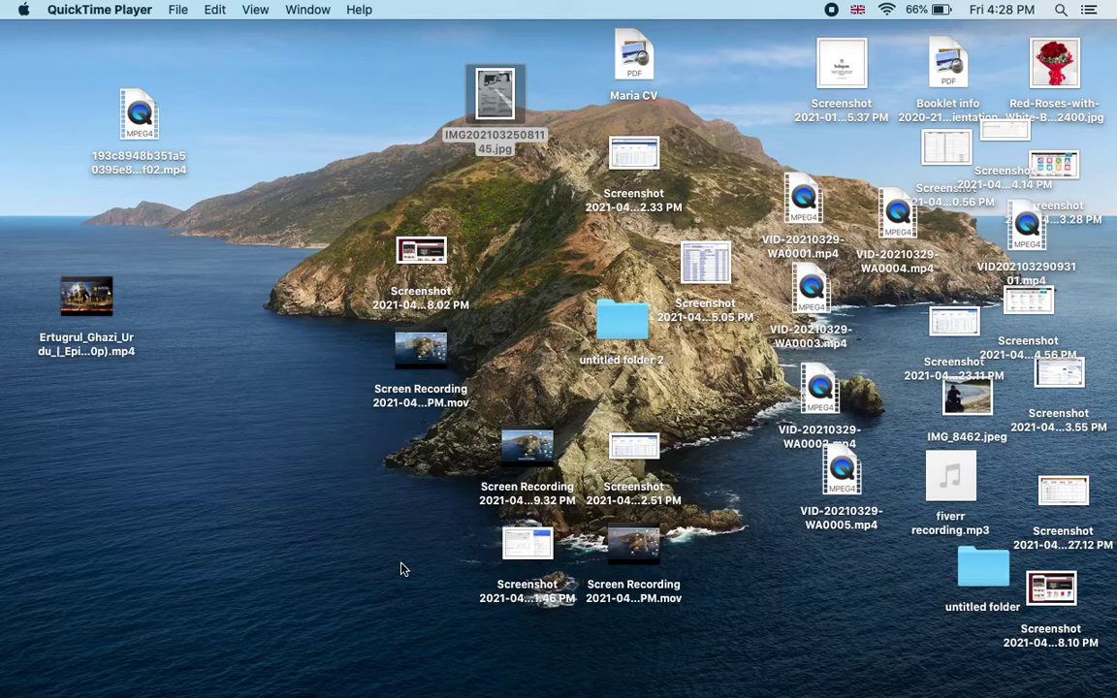
Step: Launch Safari and load upwork.com from the address bar
{"action": "mouse_move", "coordinate": [307, 694]}
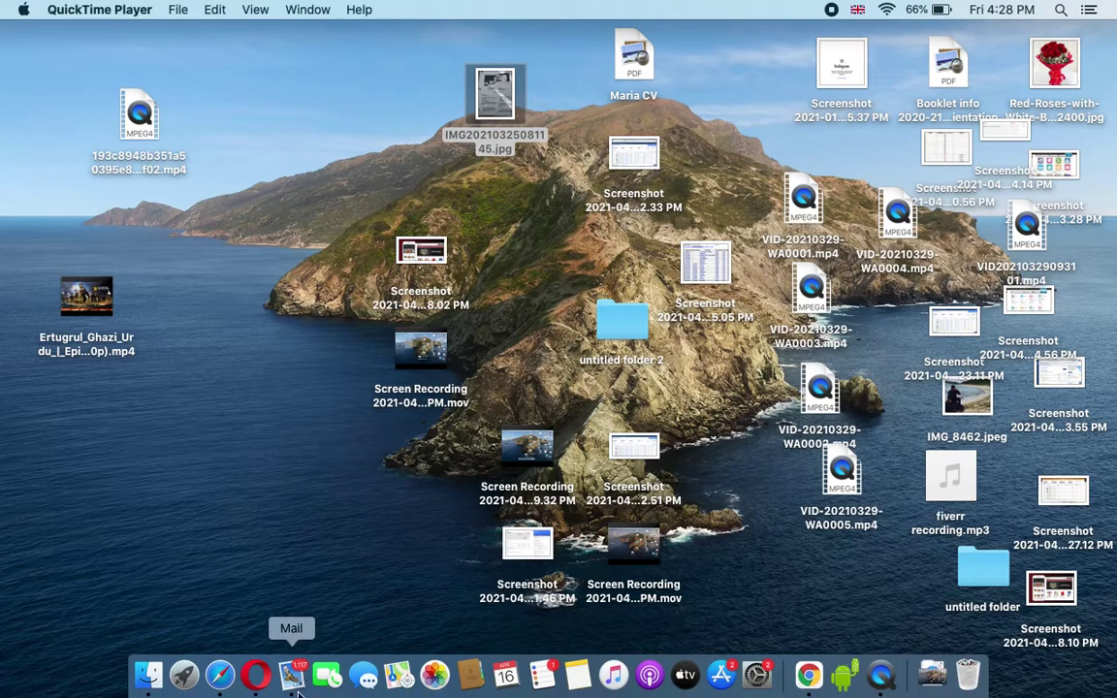
{"action": "left_click", "coordinate": [220, 676]}
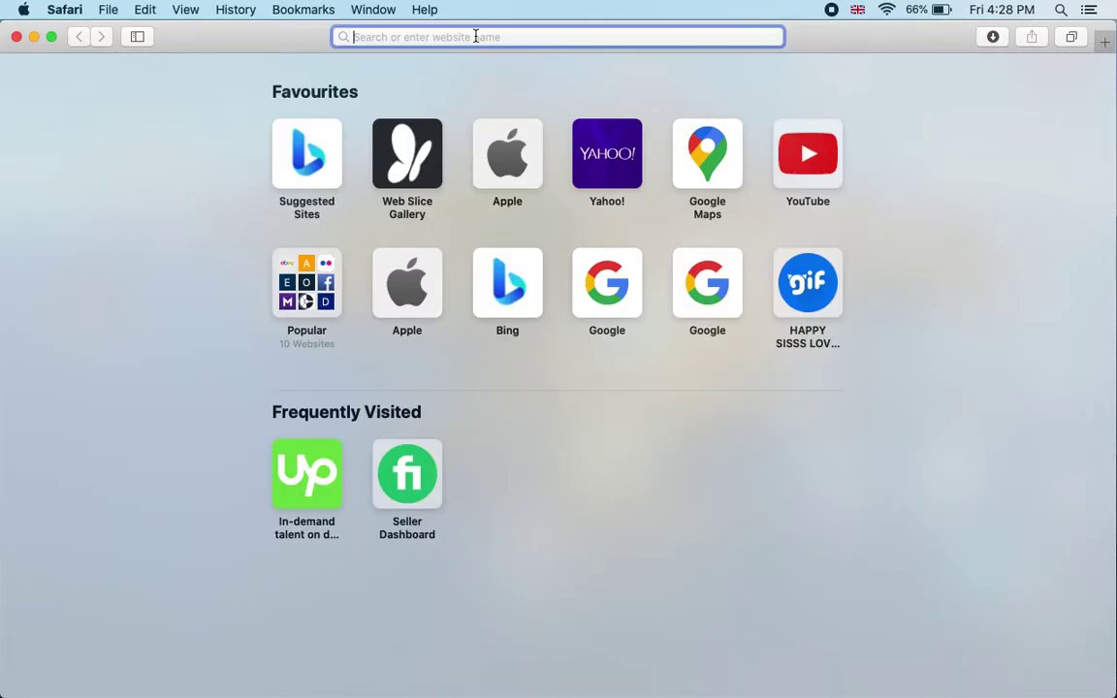
{"action": "type", "text": "upwork.com"}
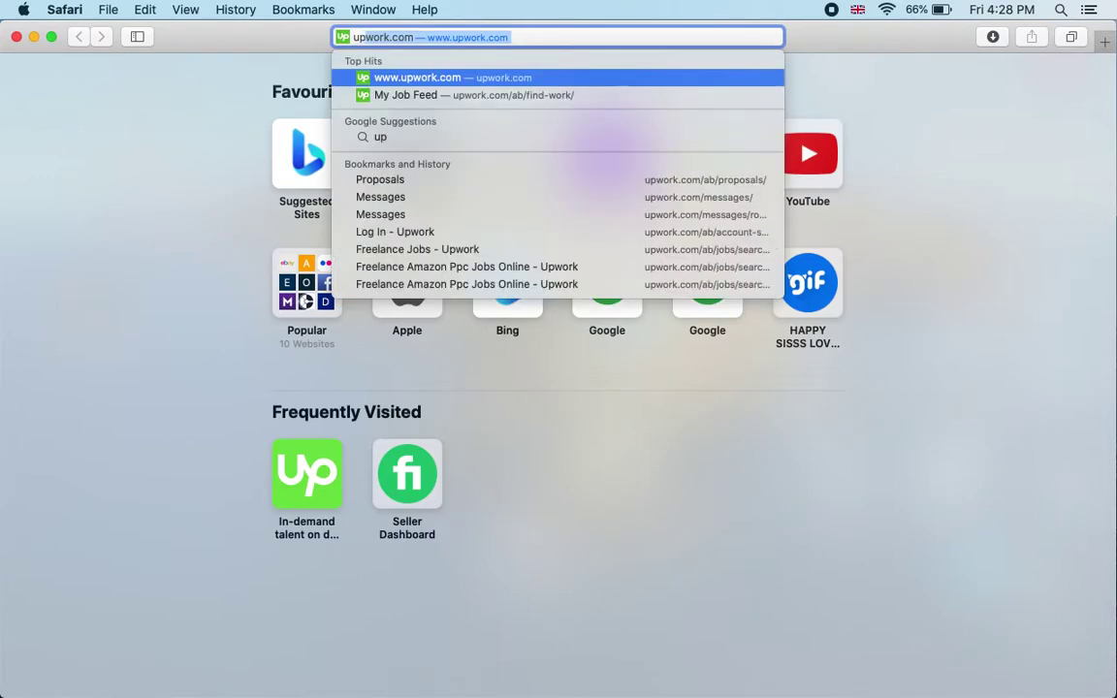
{"action": "key", "text": "Return"}
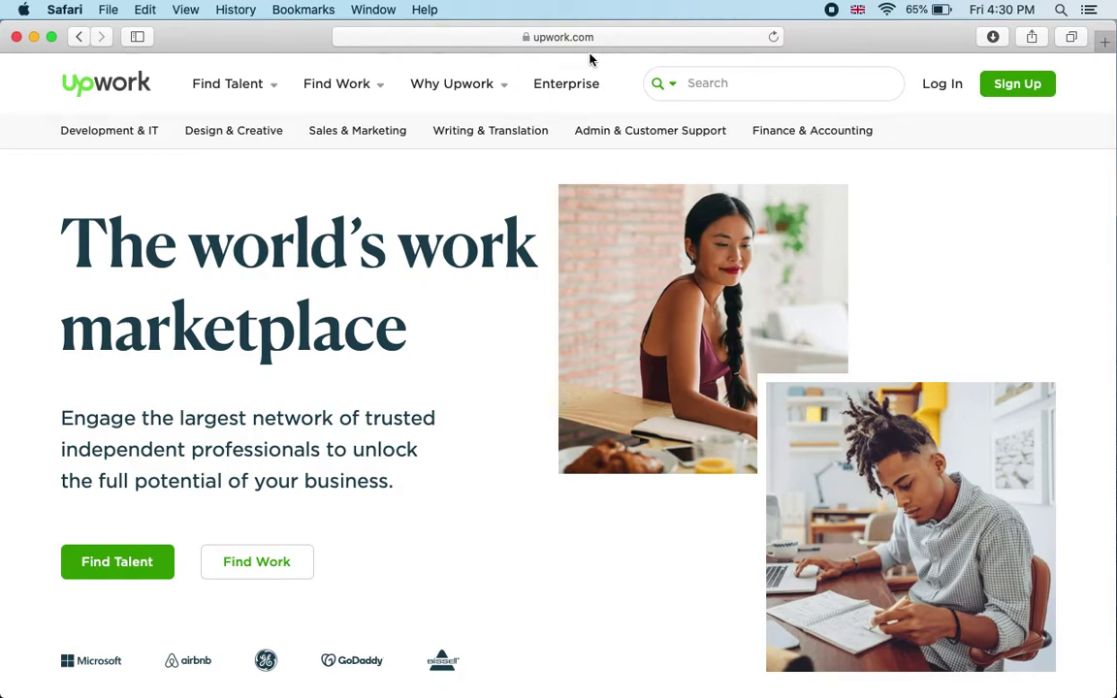
Step: Start a new Upwork sign-up and choose Continue with Google to bring up the account chooser
{"action": "left_click", "coordinate": [1018, 93]}
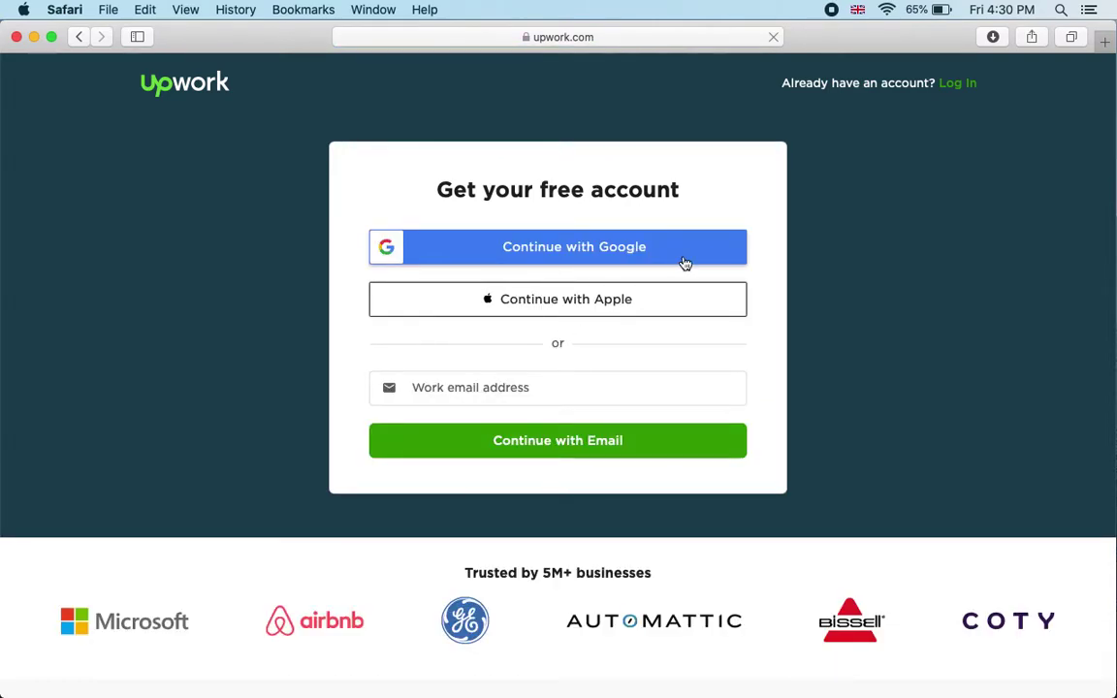
{"action": "left_click", "coordinate": [611, 247]}
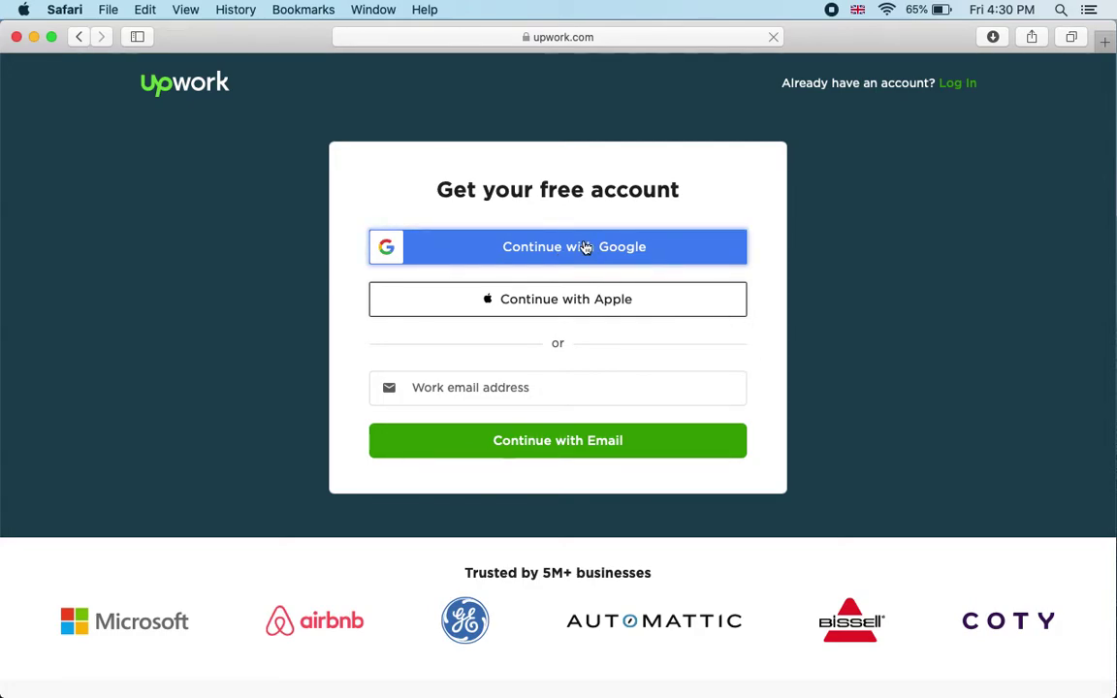
{"action": "left_click", "coordinate": [509, 389]}
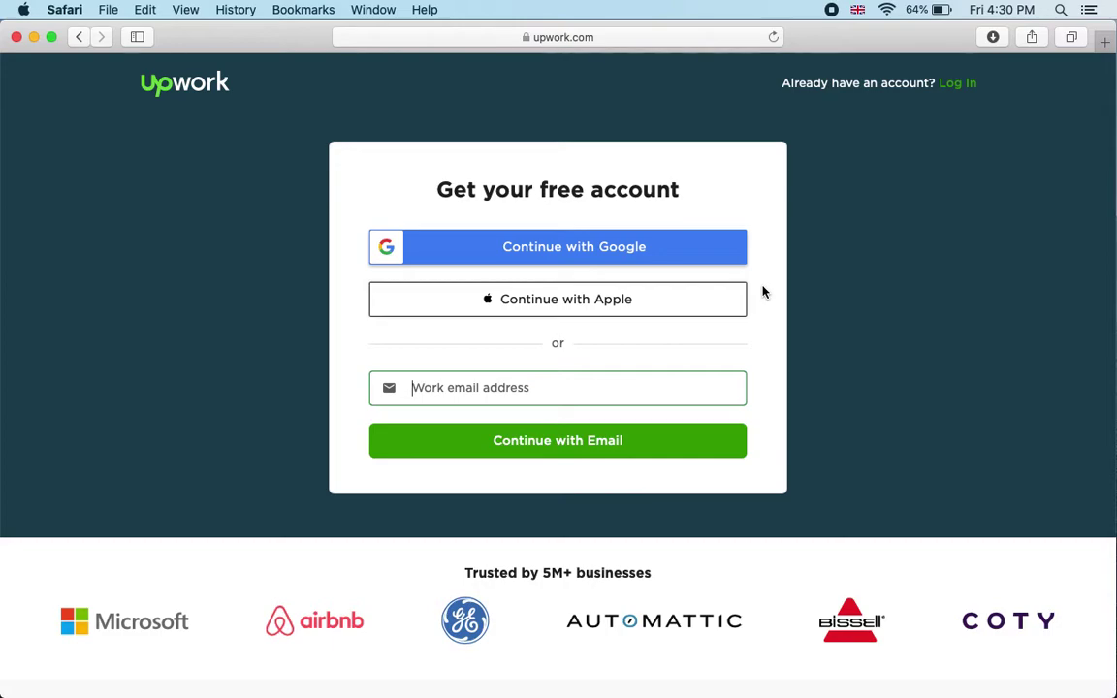
{"action": "left_click", "coordinate": [607, 264]}
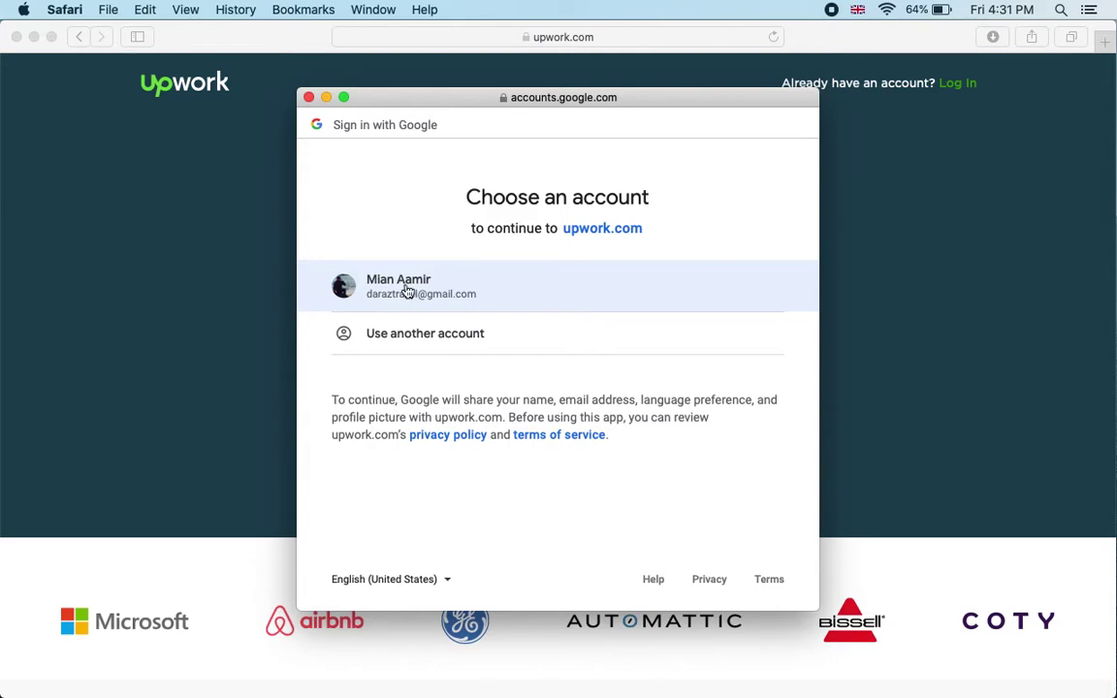
Step: Choose to use another Google account and fill its email from a saved login
{"action": "left_click", "coordinate": [418, 345]}
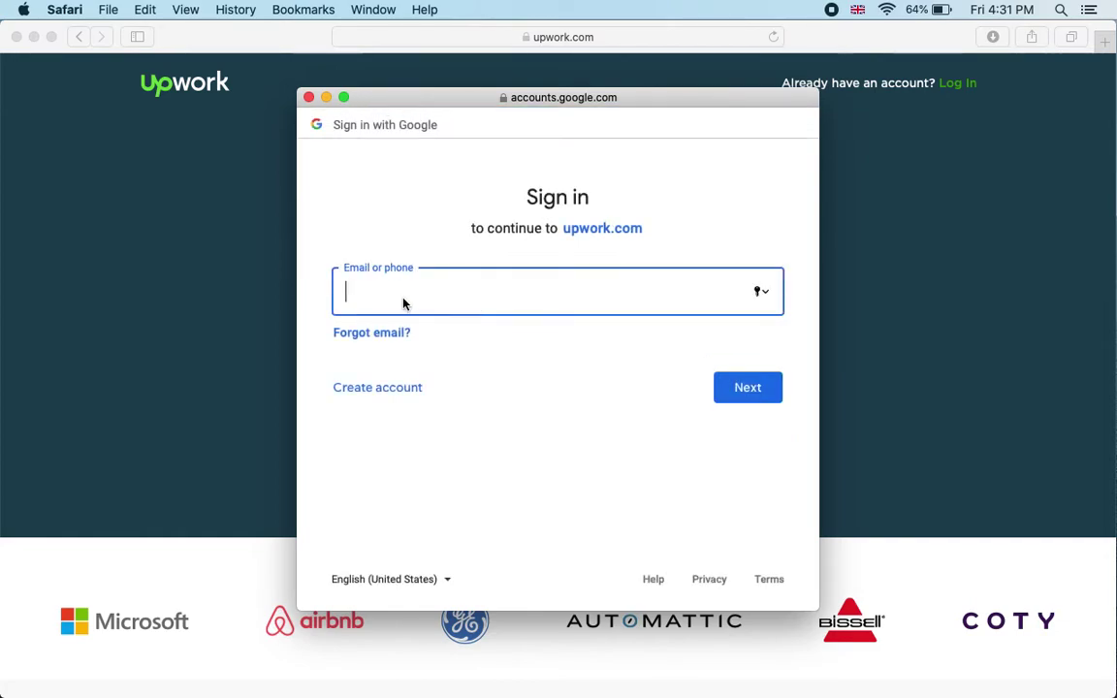
{"action": "left_click", "coordinate": [433, 288]}
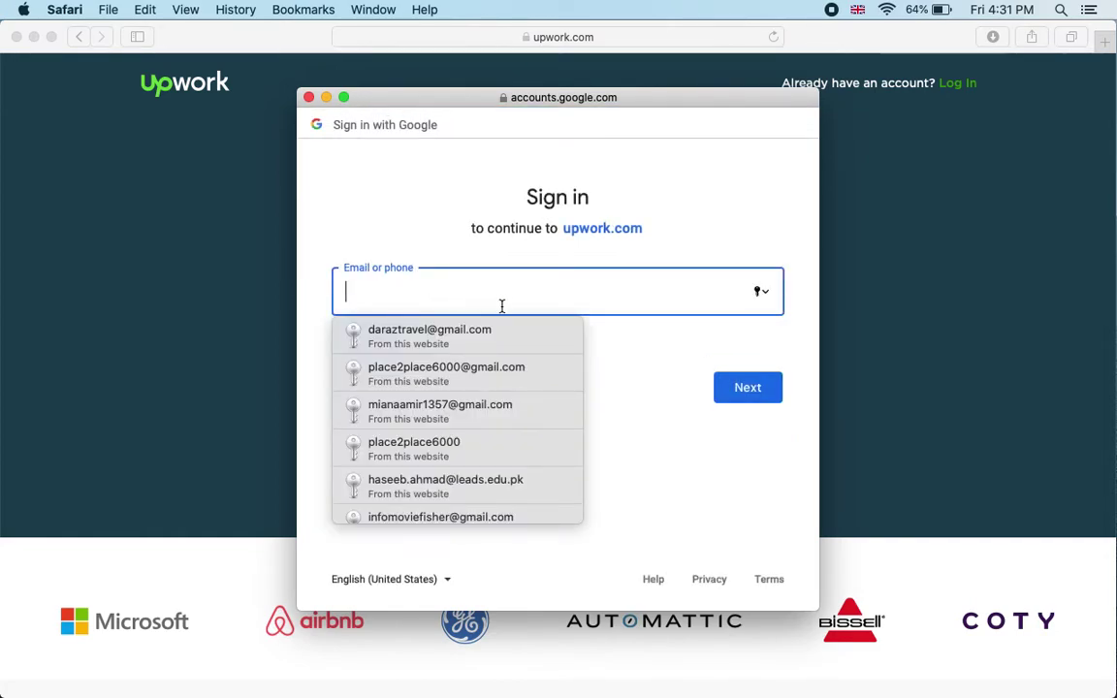
{"action": "scroll", "coordinate": [476, 429], "scroll_direction": "down", "scroll_amount": 5}
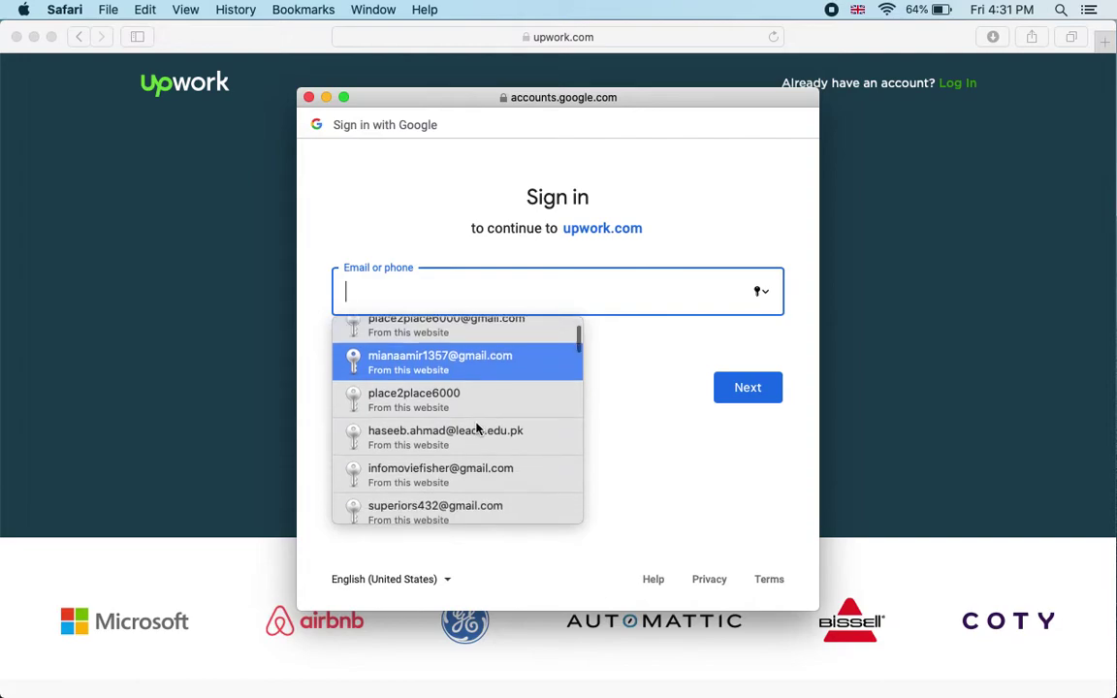
{"action": "scroll", "coordinate": [476, 429], "scroll_direction": "up", "scroll_amount": 5}
{"action": "scroll", "coordinate": [476, 429], "scroll_direction": "up", "scroll_amount": 1}
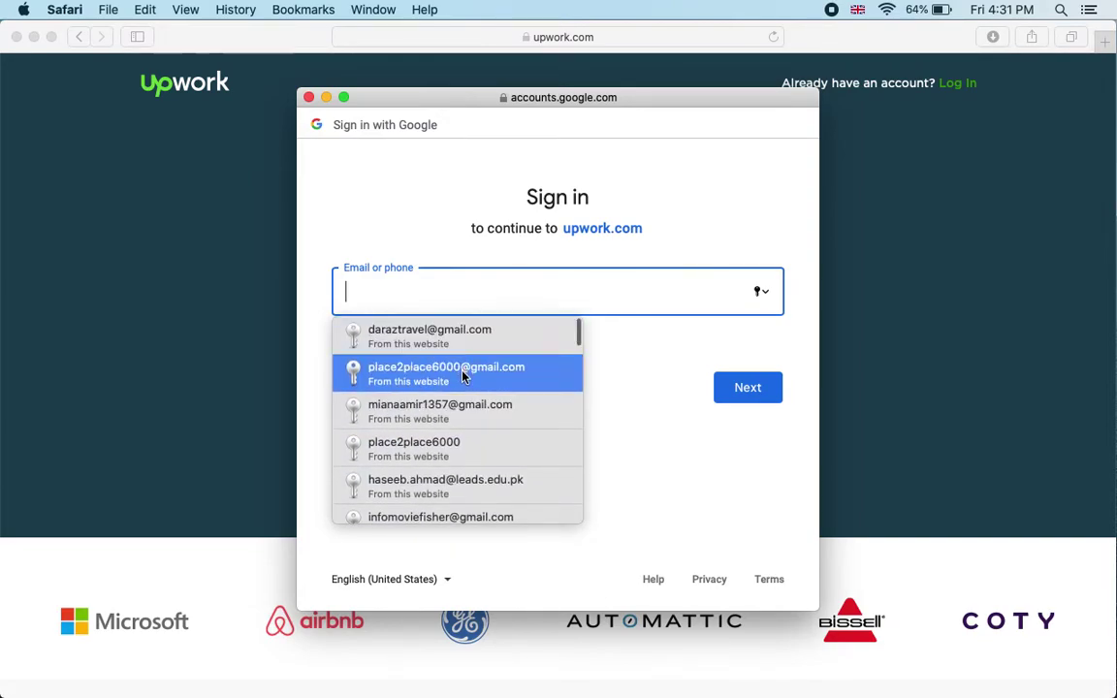
{"action": "scroll", "coordinate": [463, 378], "scroll_direction": "down", "scroll_amount": 4}
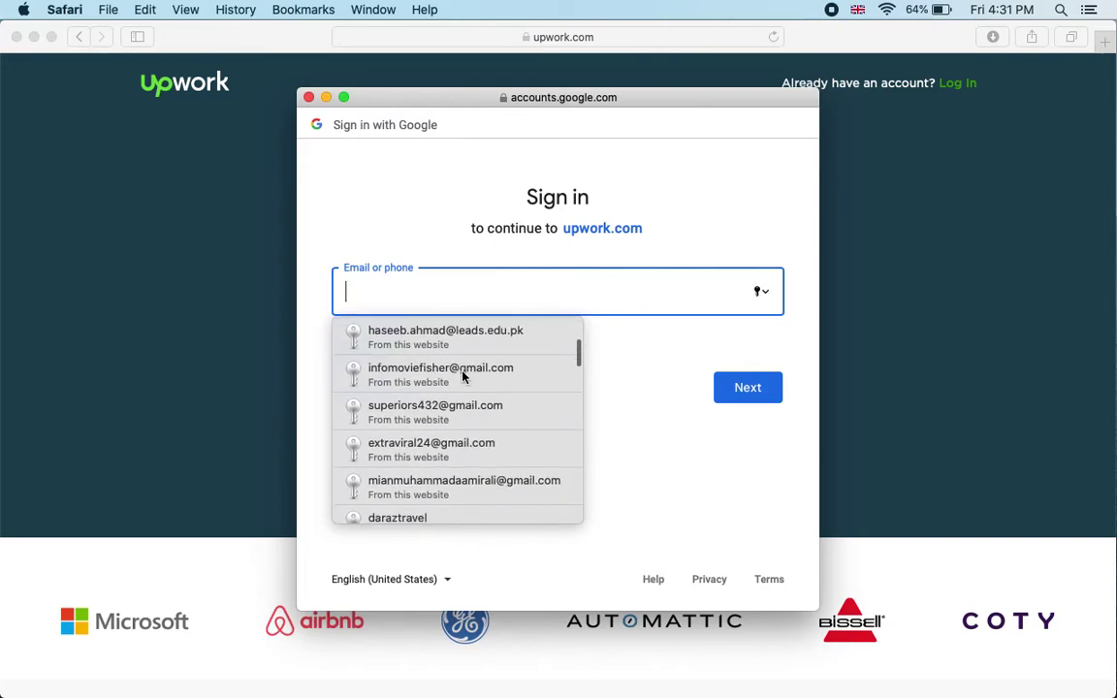
{"action": "scroll", "coordinate": [463, 376], "scroll_direction": "down", "scroll_amount": 7}
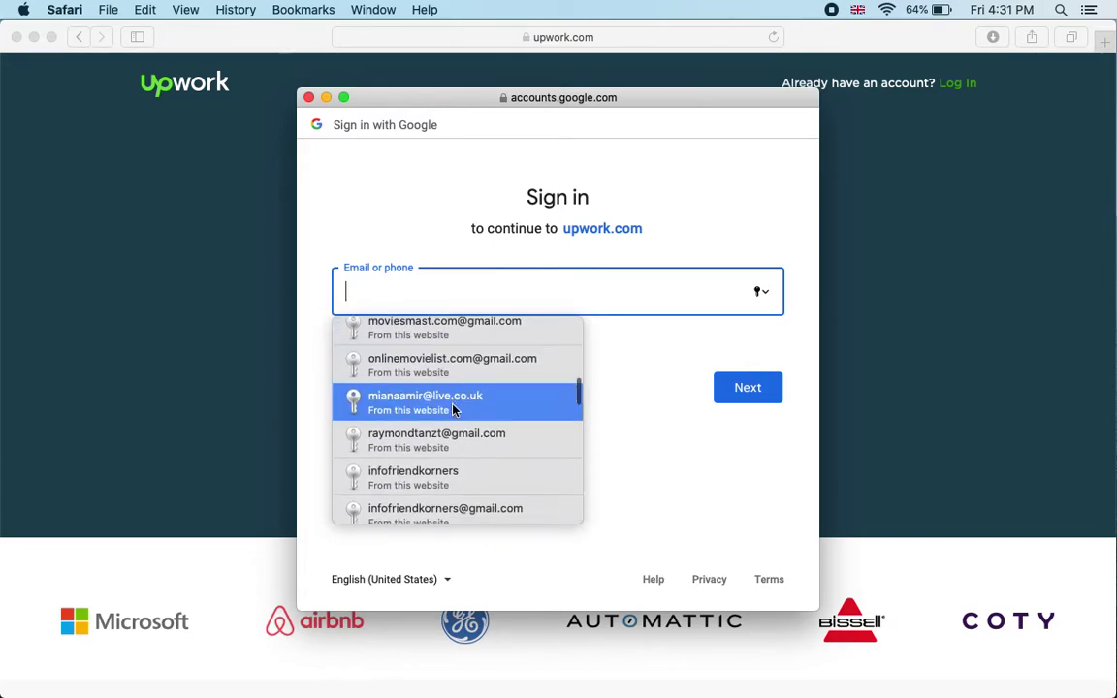
{"action": "scroll", "coordinate": [454, 444], "scroll_direction": "down", "scroll_amount": 2}
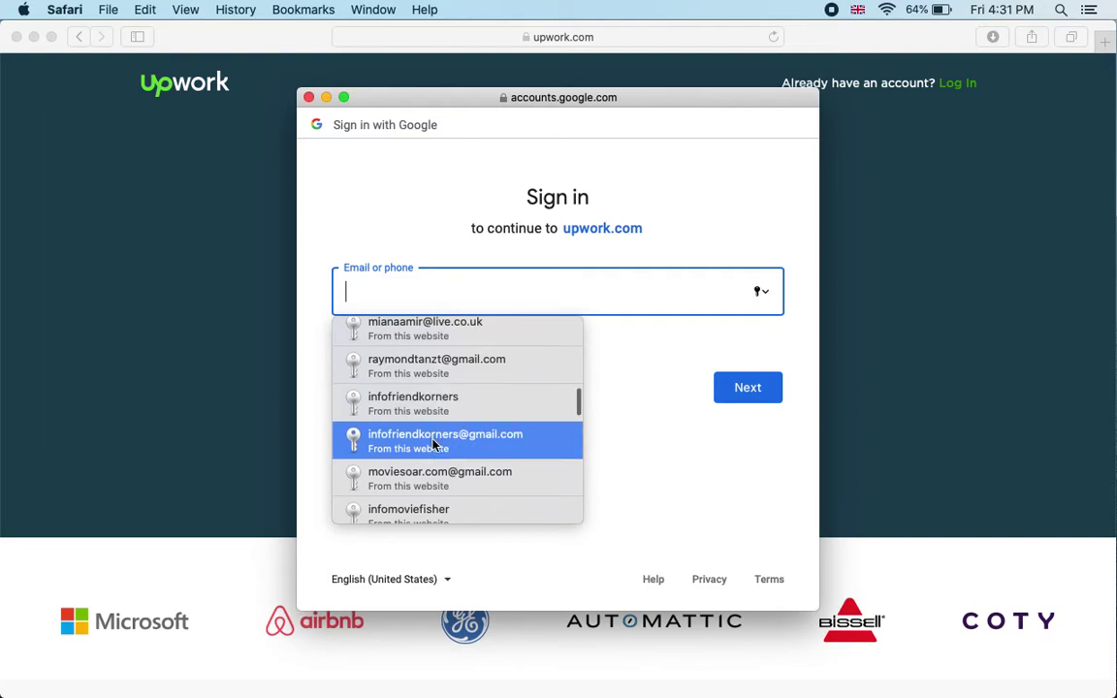
{"action": "left_click", "coordinate": [434, 444]}
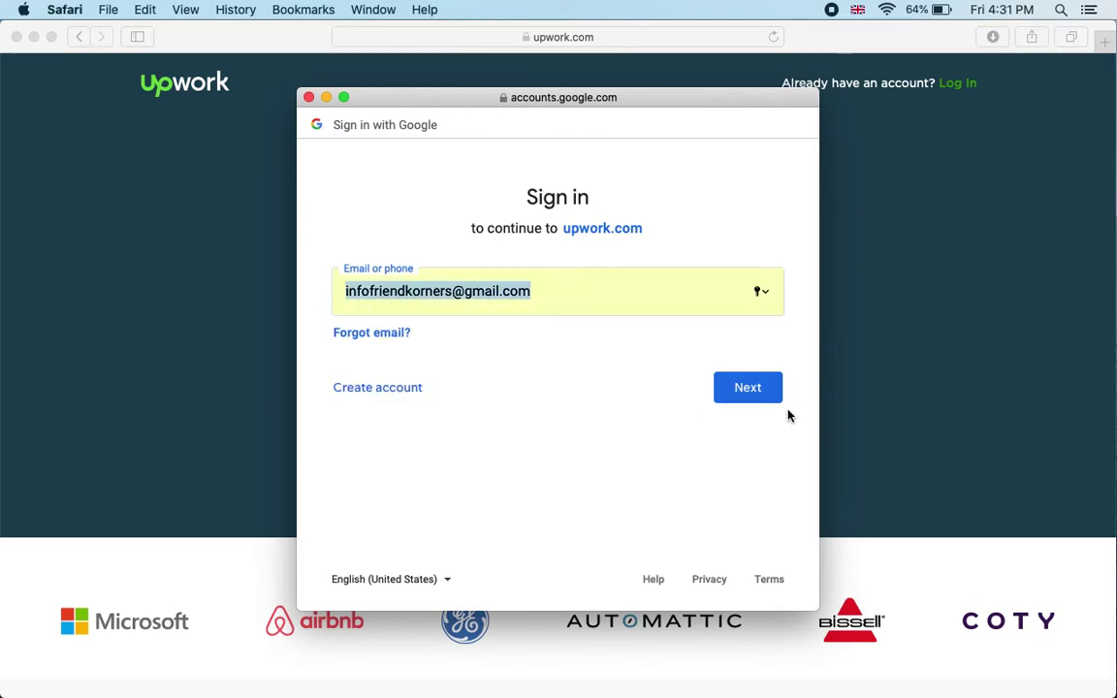
Step: Continue to the password step and sign in with the saved password
{"action": "left_click", "coordinate": [749, 390]}
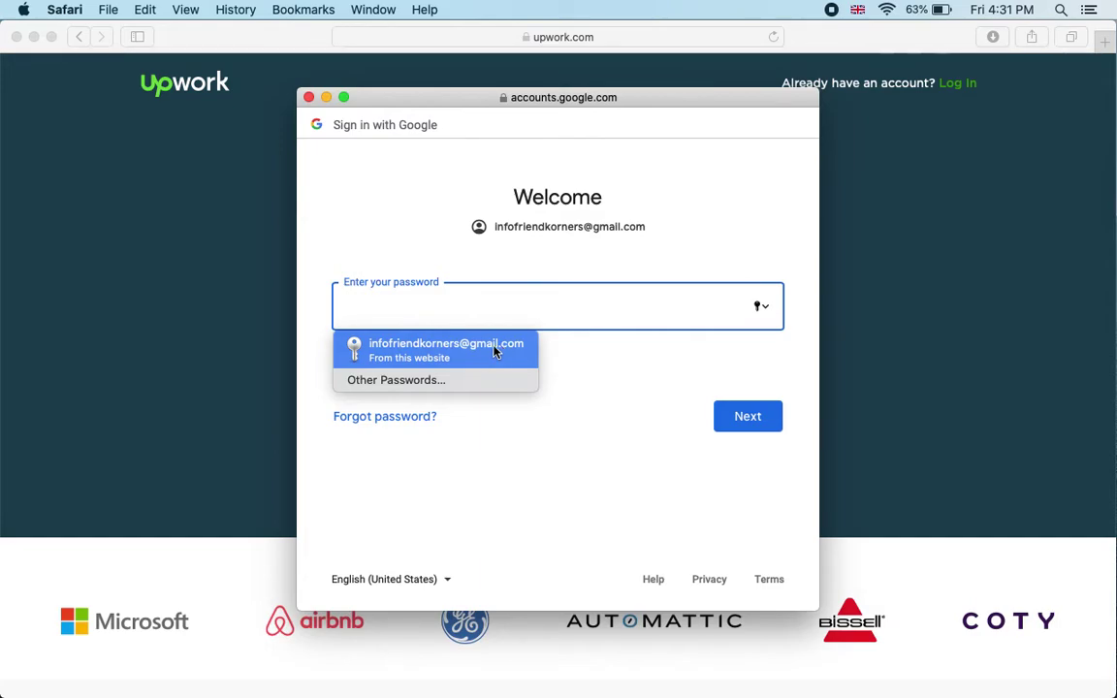
{"action": "left_click", "coordinate": [466, 351]}
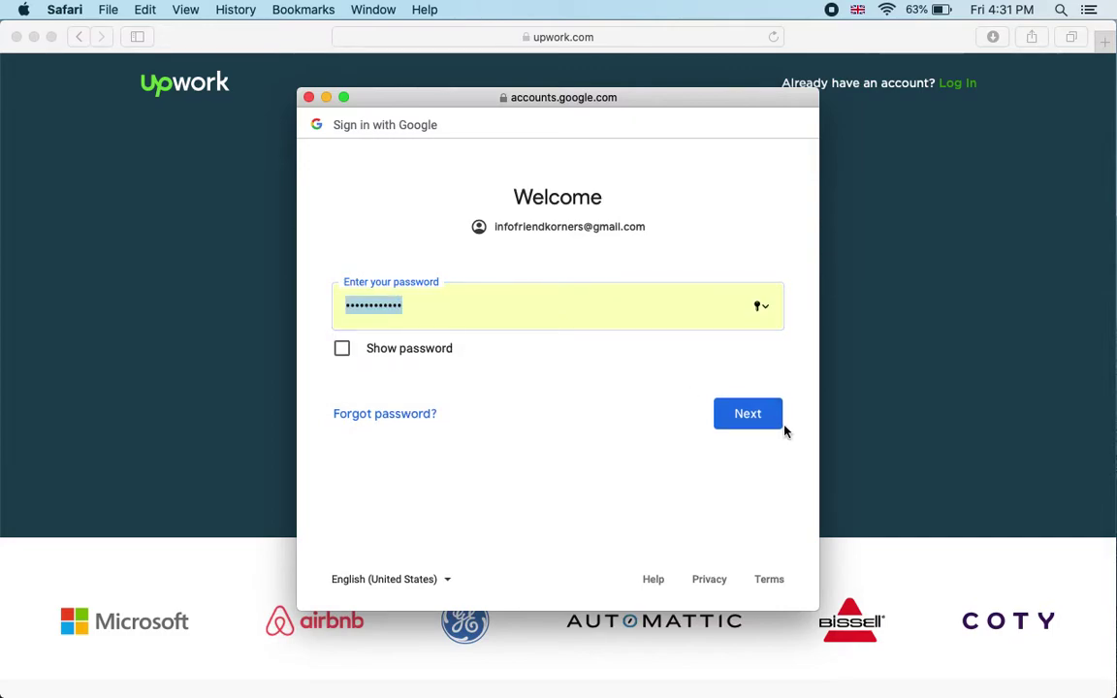
{"action": "left_click", "coordinate": [751, 419]}
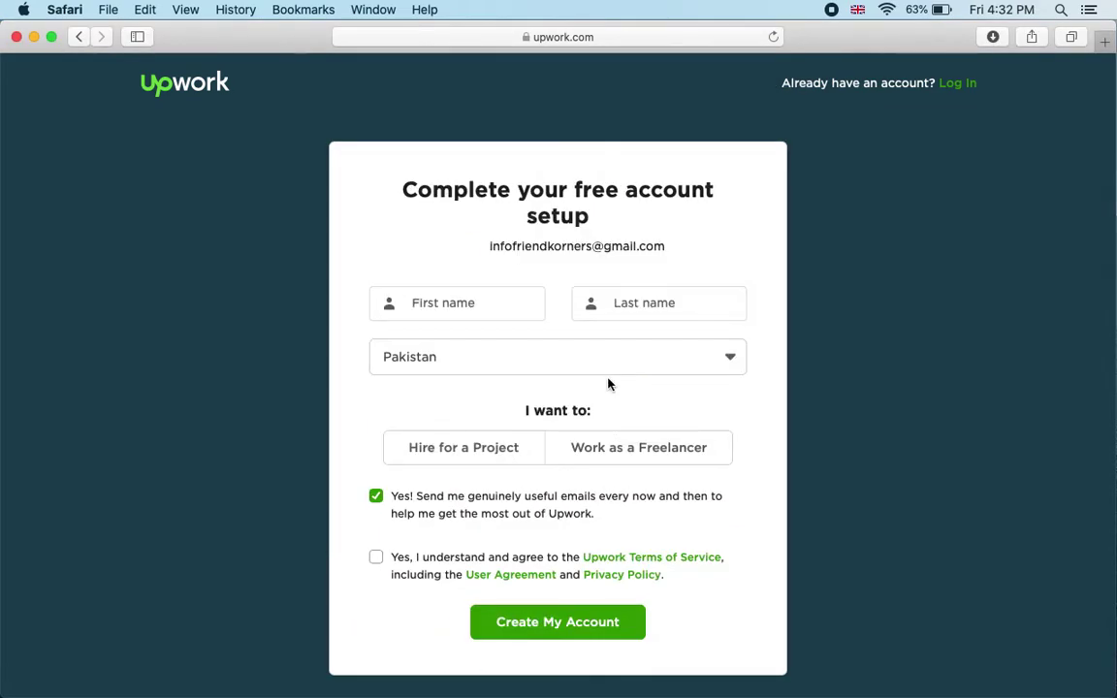
Step: Enter the freelancer's first and last name in the account setup form
{"action": "left_click", "coordinate": [476, 304]}
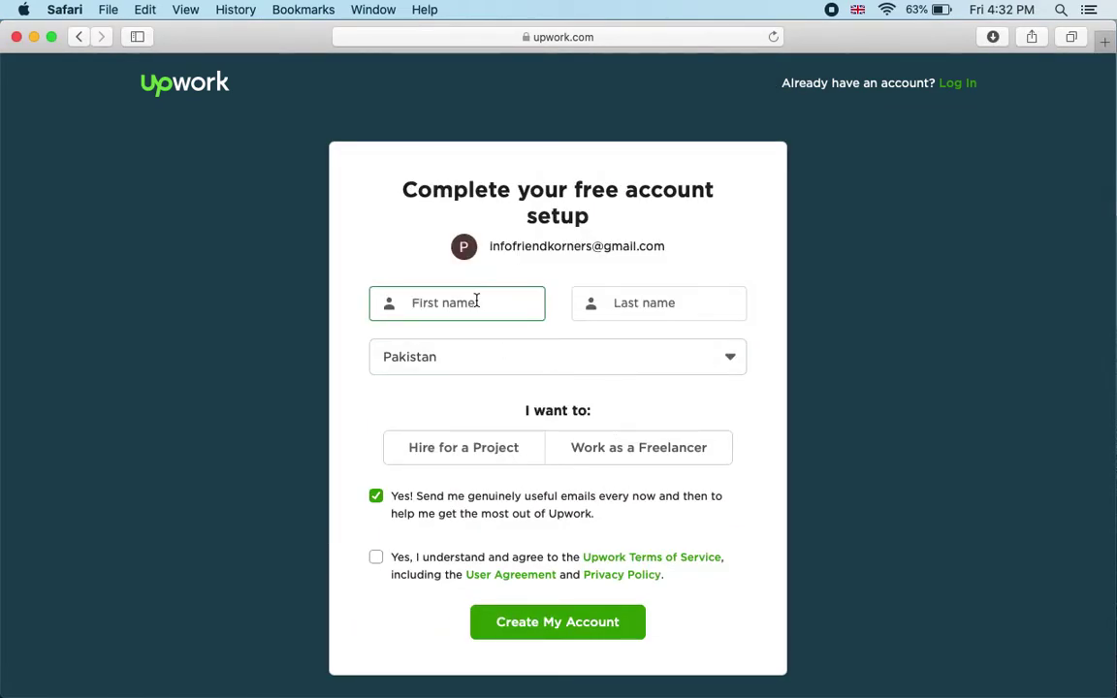
{"action": "left_click", "coordinate": [613, 303]}
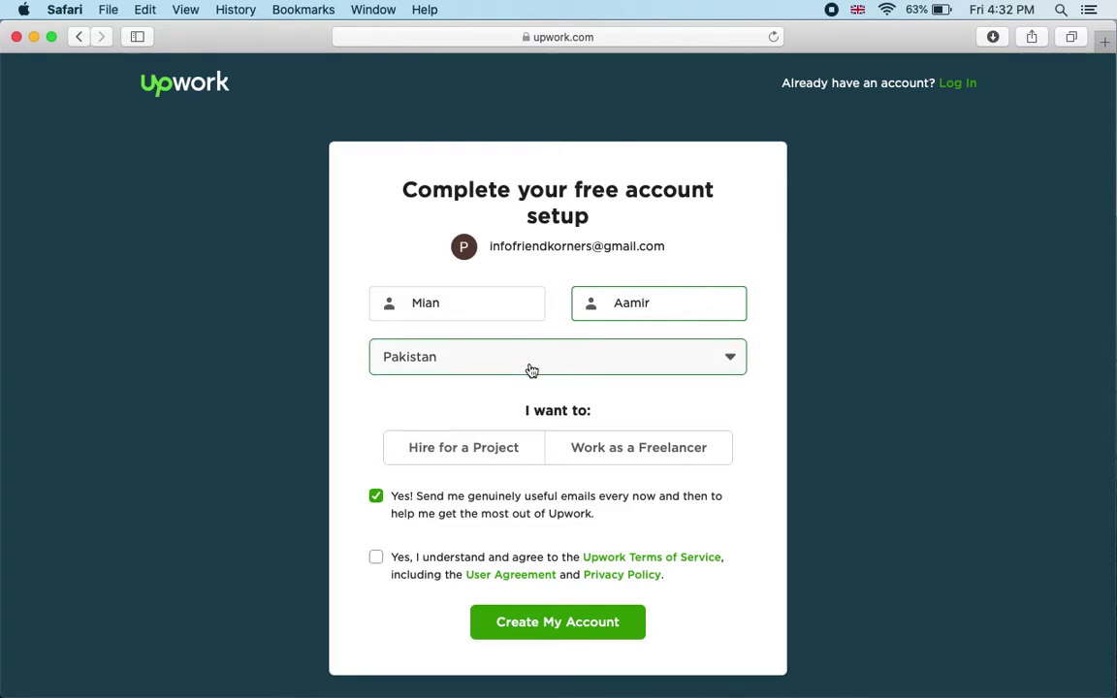
Step: Keep Pakistan as the country, choose Work as a Freelancer, accept the Terms, and create the account
{"action": "left_click", "coordinate": [681, 364]}
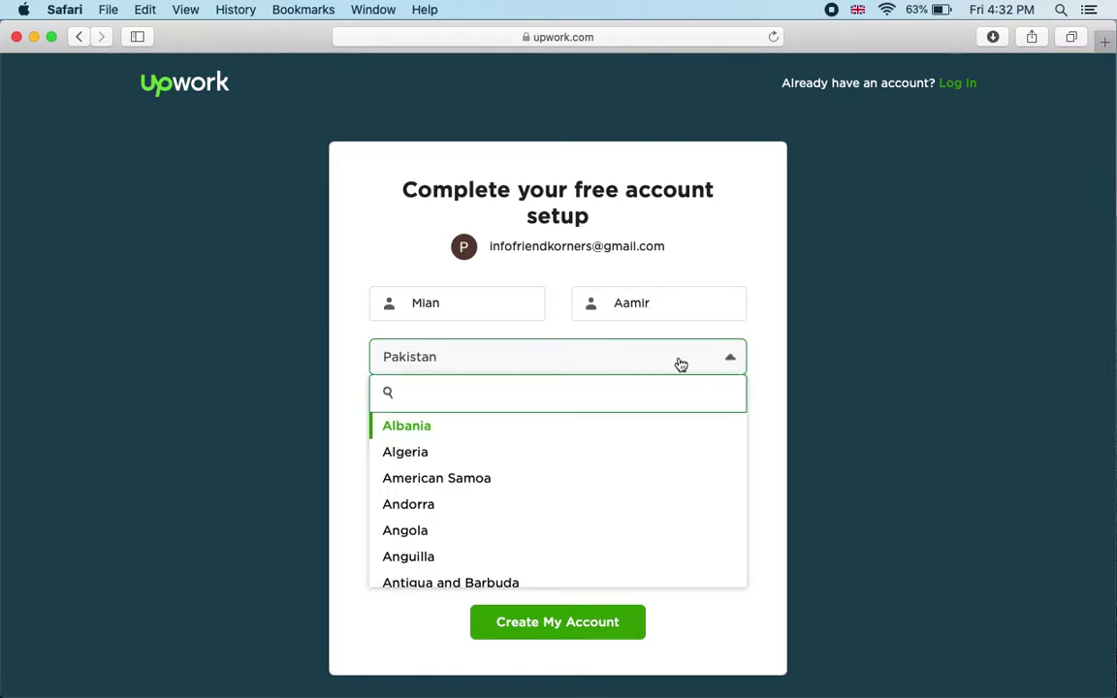
{"action": "left_click", "coordinate": [773, 364]}
{"action": "scroll", "coordinate": [761, 388], "scroll_direction": "down", "scroll_amount": 2}
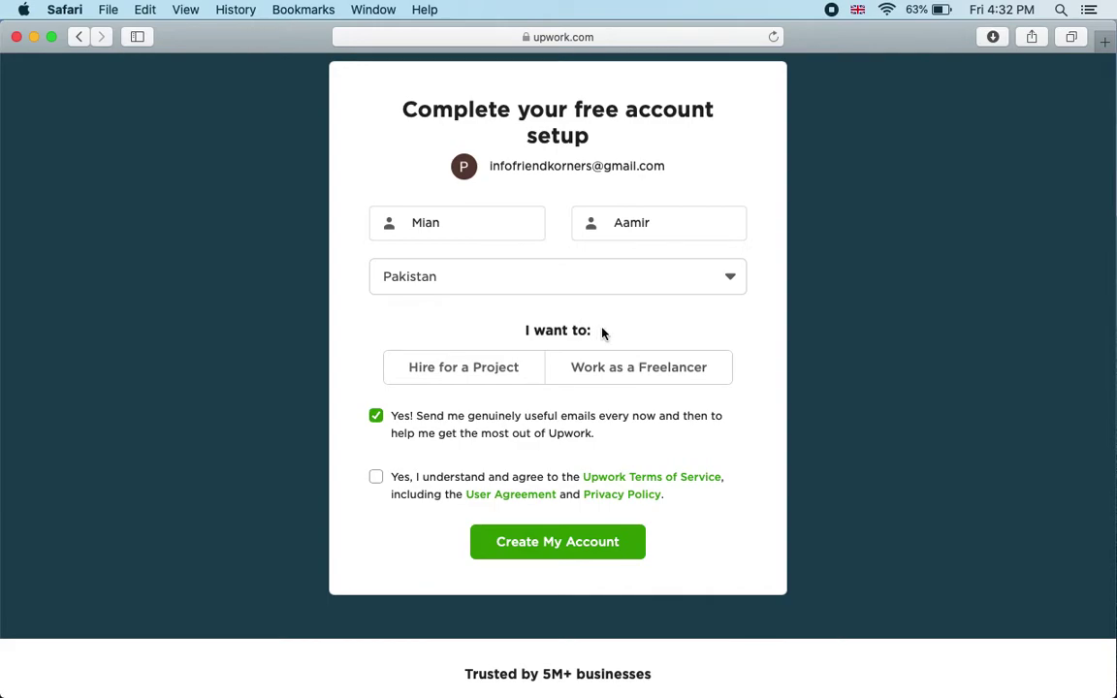
{"action": "left_click", "coordinate": [446, 374]}
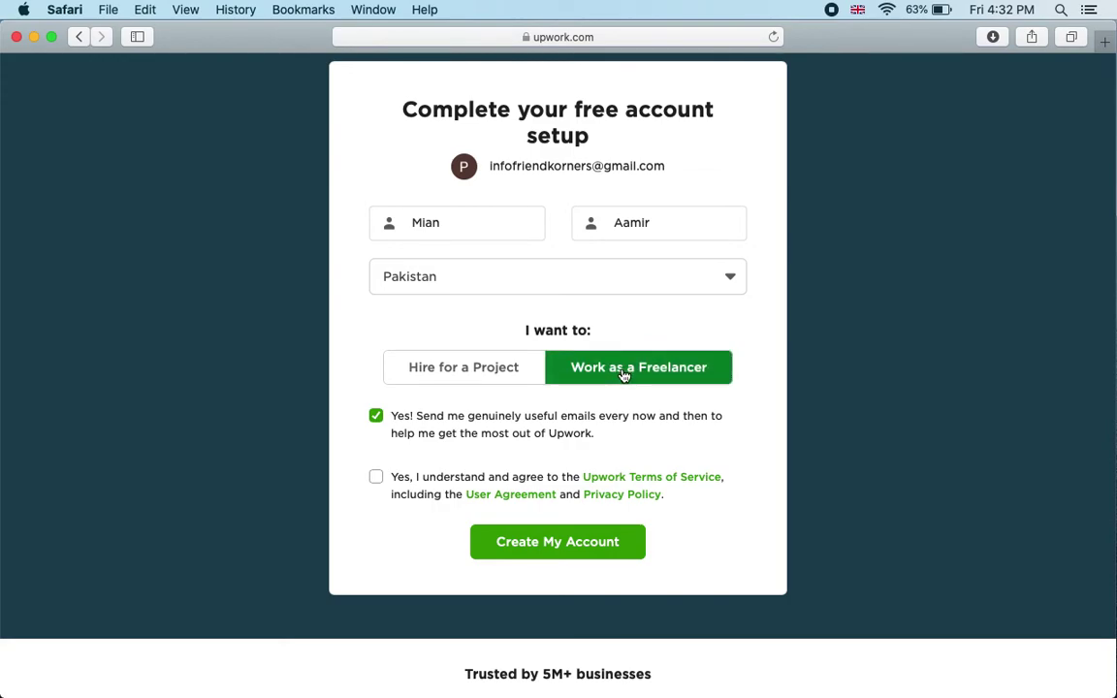
{"action": "left_click", "coordinate": [563, 544]}
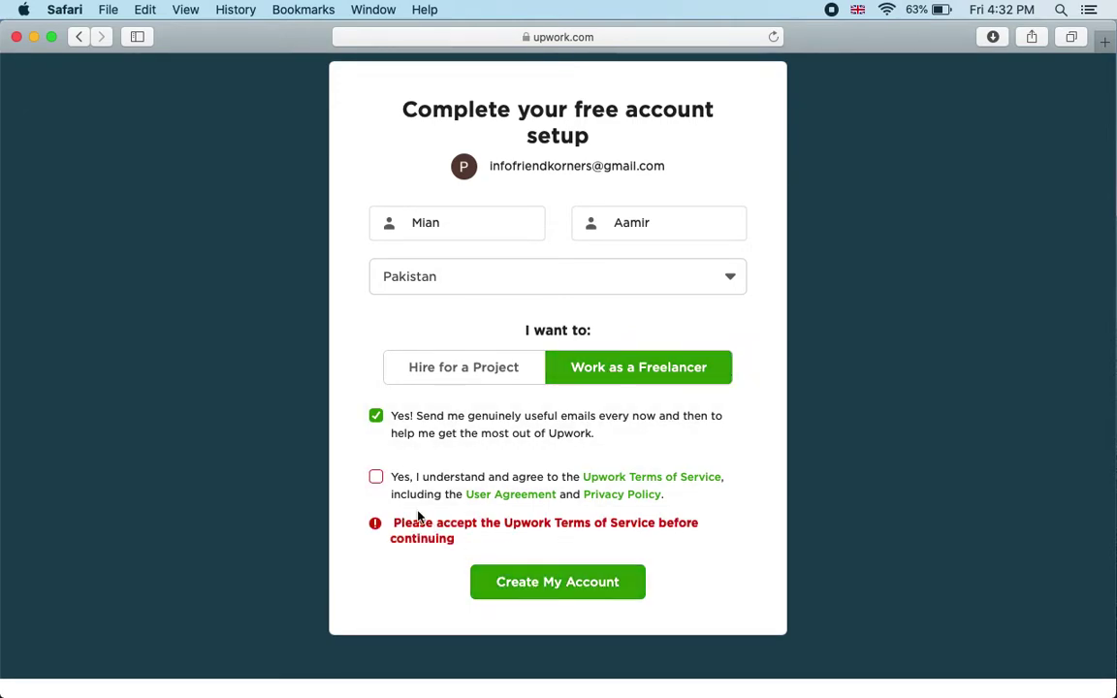
{"action": "left_click", "coordinate": [375, 477]}
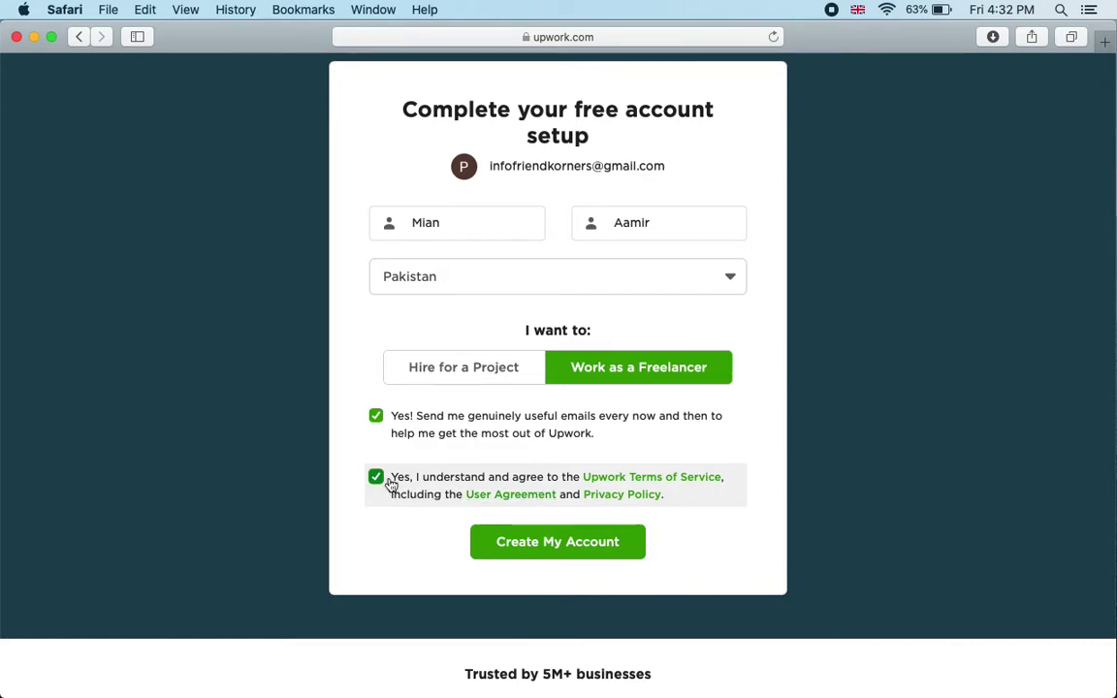
{"action": "left_click", "coordinate": [572, 545]}
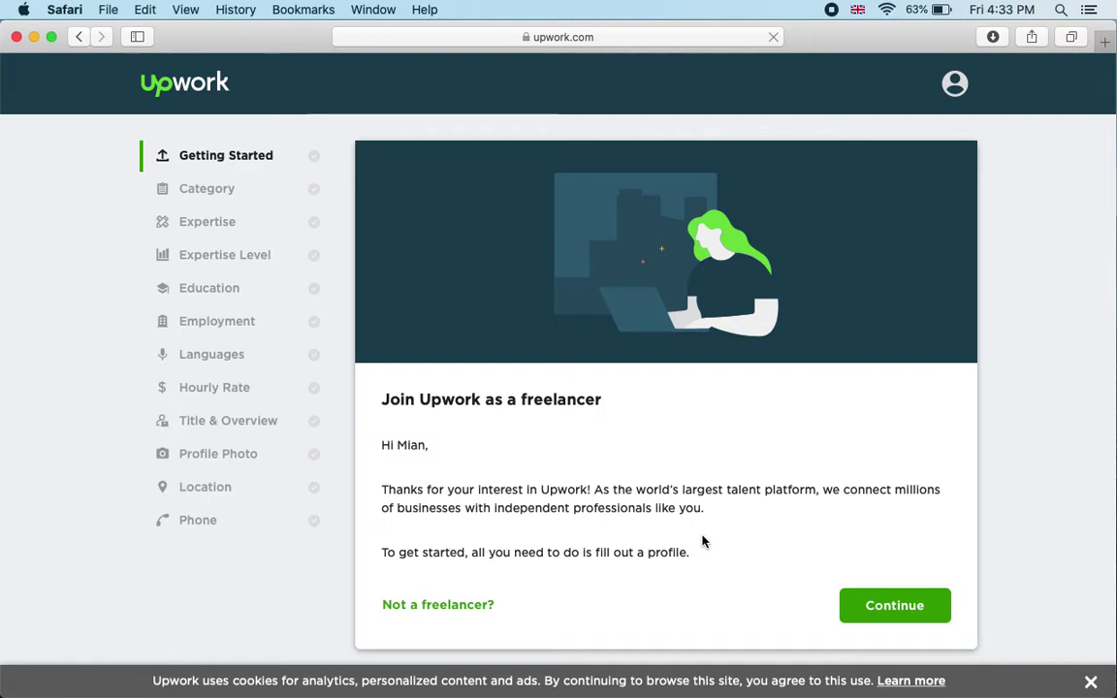
Step: Continue past the Join Upwork page and choose Start My Profile
{"action": "scroll", "coordinate": [704, 541], "scroll_direction": "down", "scroll_amount": 2}
{"action": "scroll", "coordinate": [722, 456], "scroll_direction": "up", "scroll_amount": 2}
{"action": "scroll", "coordinate": [843, 485], "scroll_direction": "down", "scroll_amount": 2}
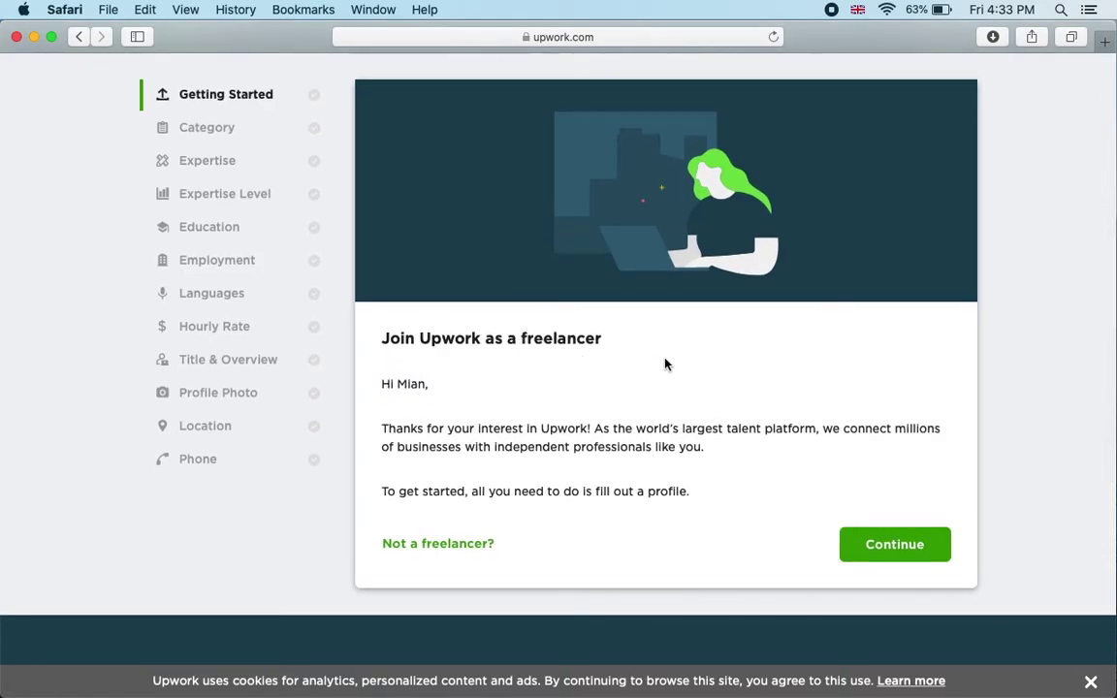
{"action": "left_click", "coordinate": [895, 545]}
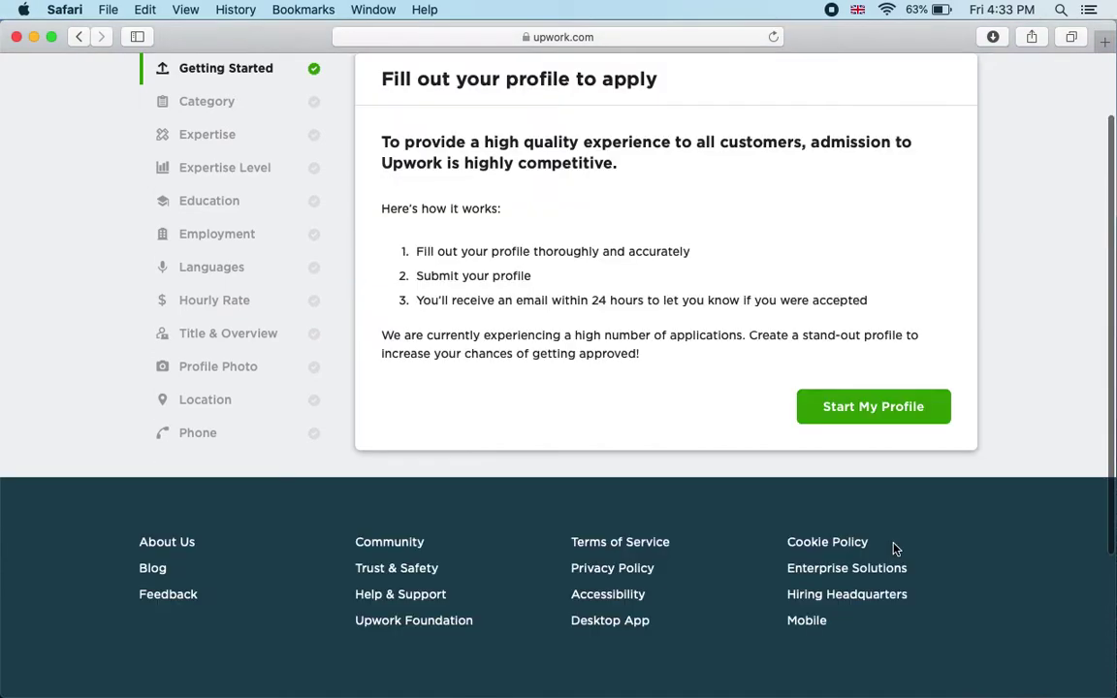
{"action": "scroll", "coordinate": [598, 514], "scroll_direction": "up", "scroll_amount": 2}
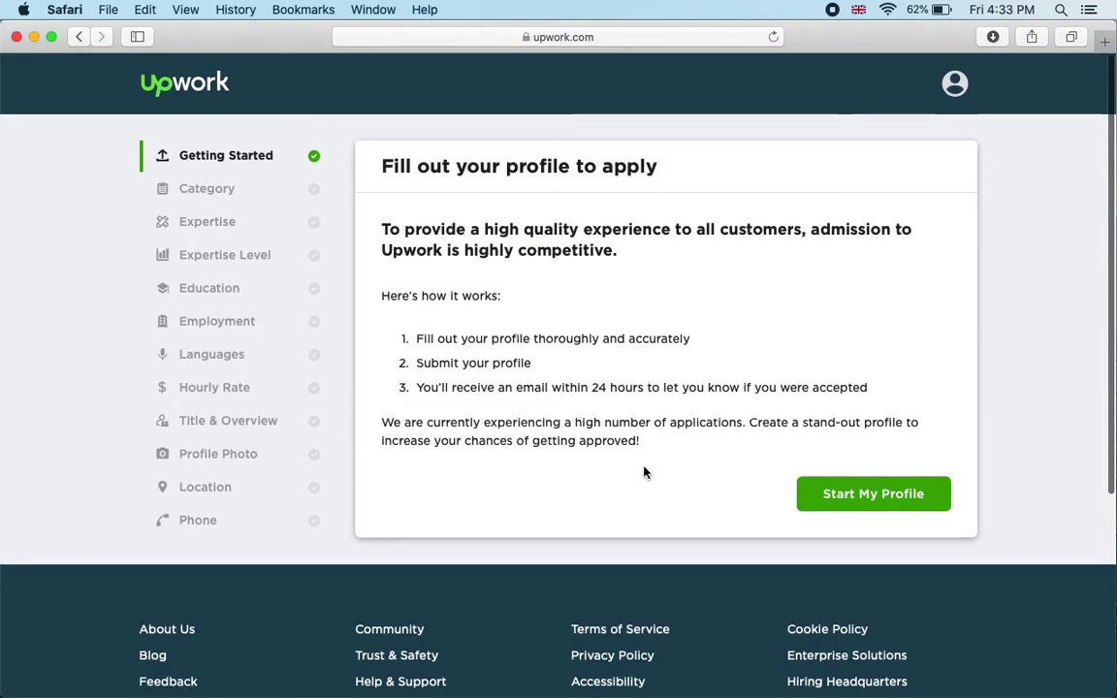
{"action": "left_click", "coordinate": [898, 506]}
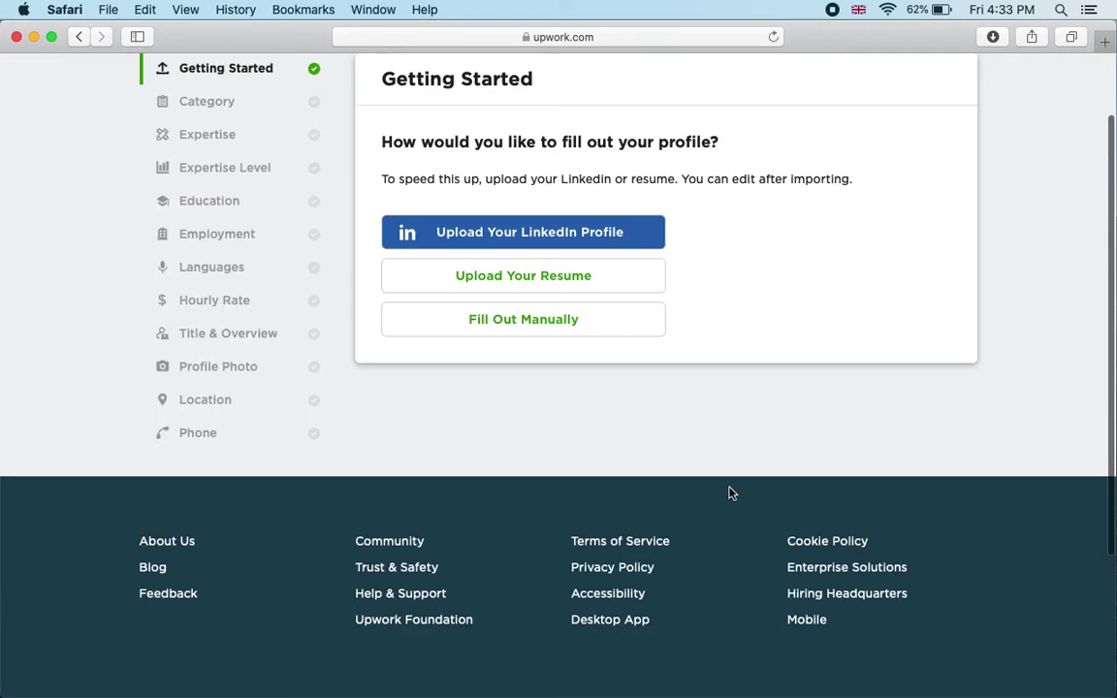
{"action": "scroll", "coordinate": [571, 446], "scroll_direction": "up", "scroll_amount": 2}
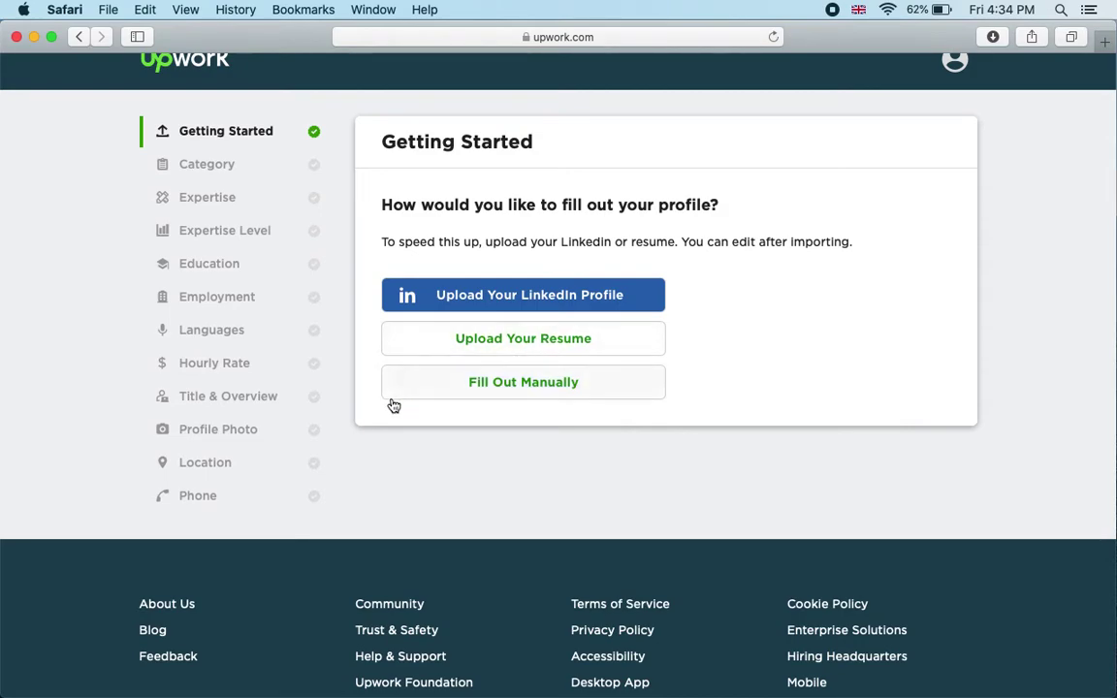
Step: Choose Fill Out Manually and pick Web, Mobile & Software Dev as the main category
{"action": "left_click", "coordinate": [539, 384]}
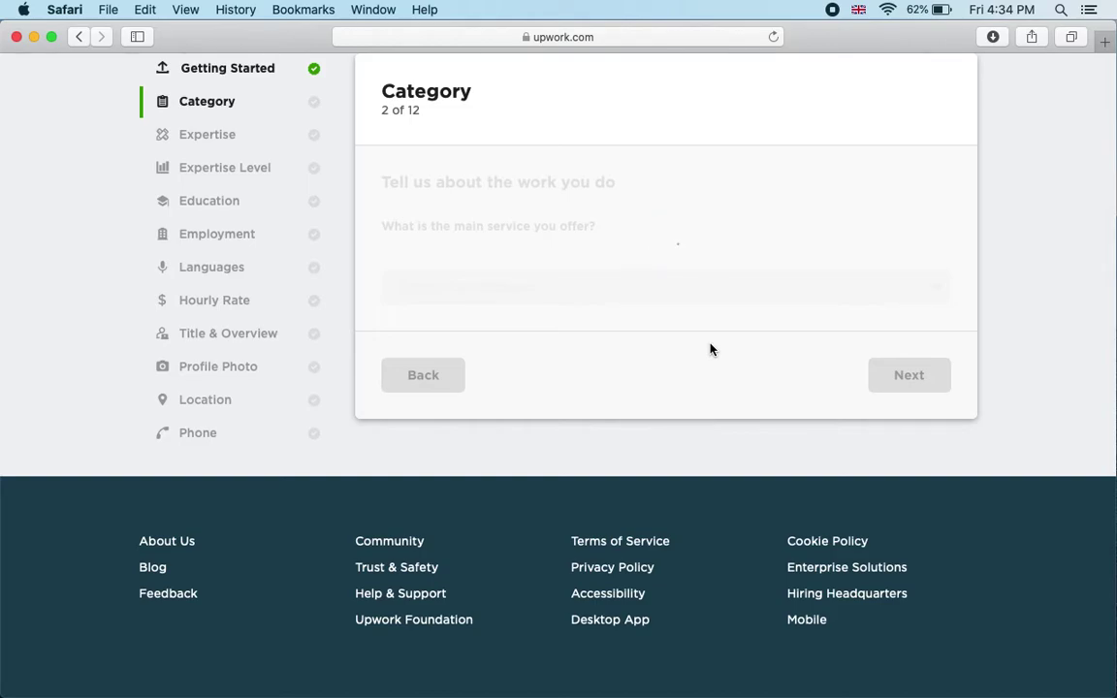
{"action": "scroll", "coordinate": [733, 182], "scroll_direction": "up", "scroll_amount": 2}
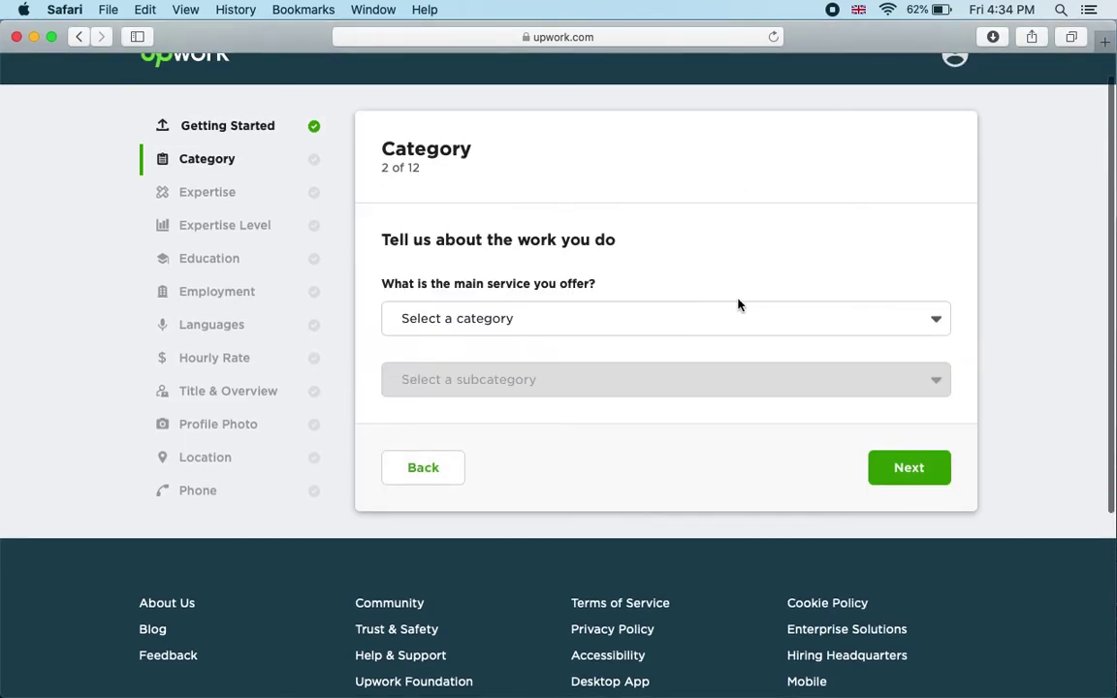
{"action": "scroll", "coordinate": [632, 364], "scroll_direction": "down", "scroll_amount": 2}
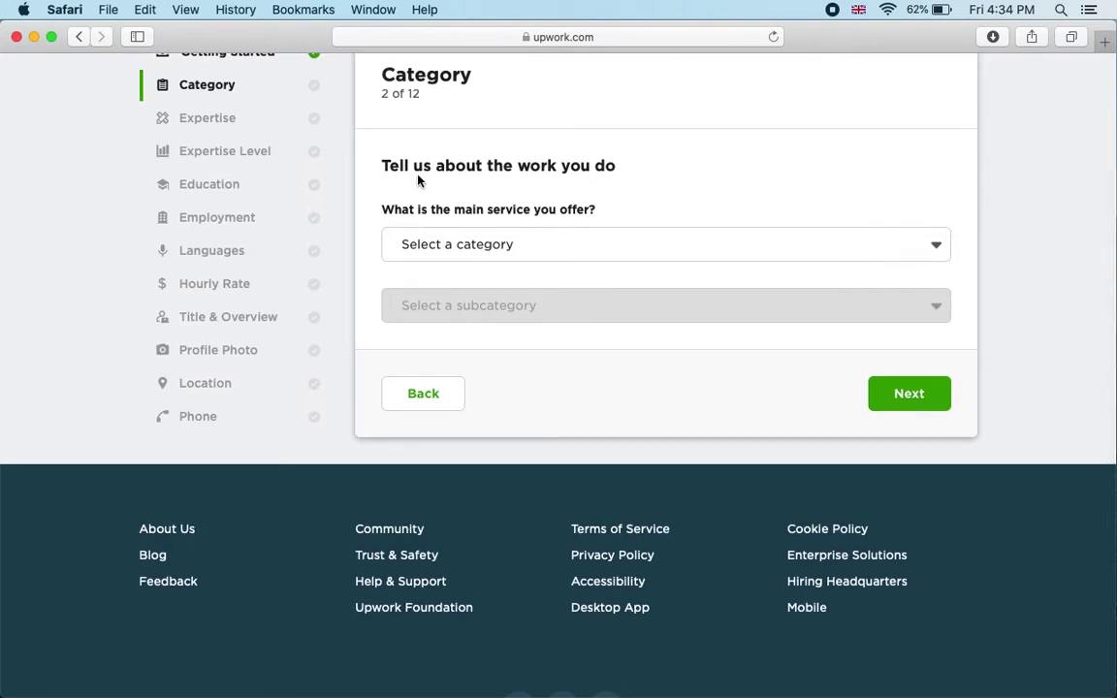
{"action": "left_click", "coordinate": [549, 249]}
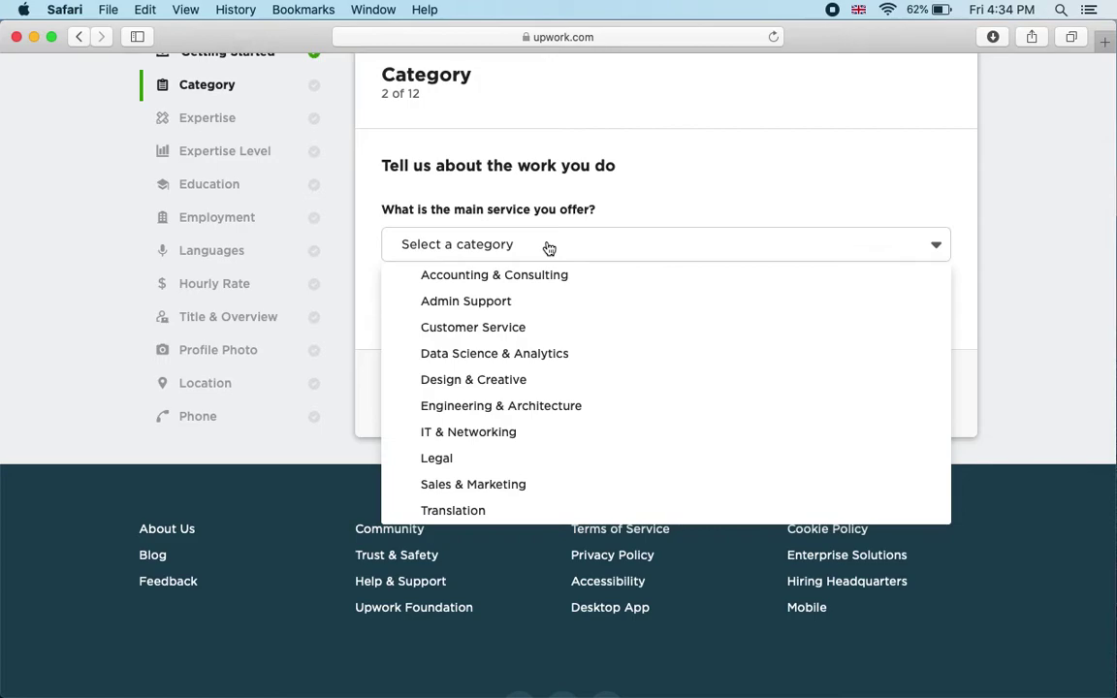
{"action": "scroll", "coordinate": [591, 363], "scroll_direction": "down", "scroll_amount": 2}
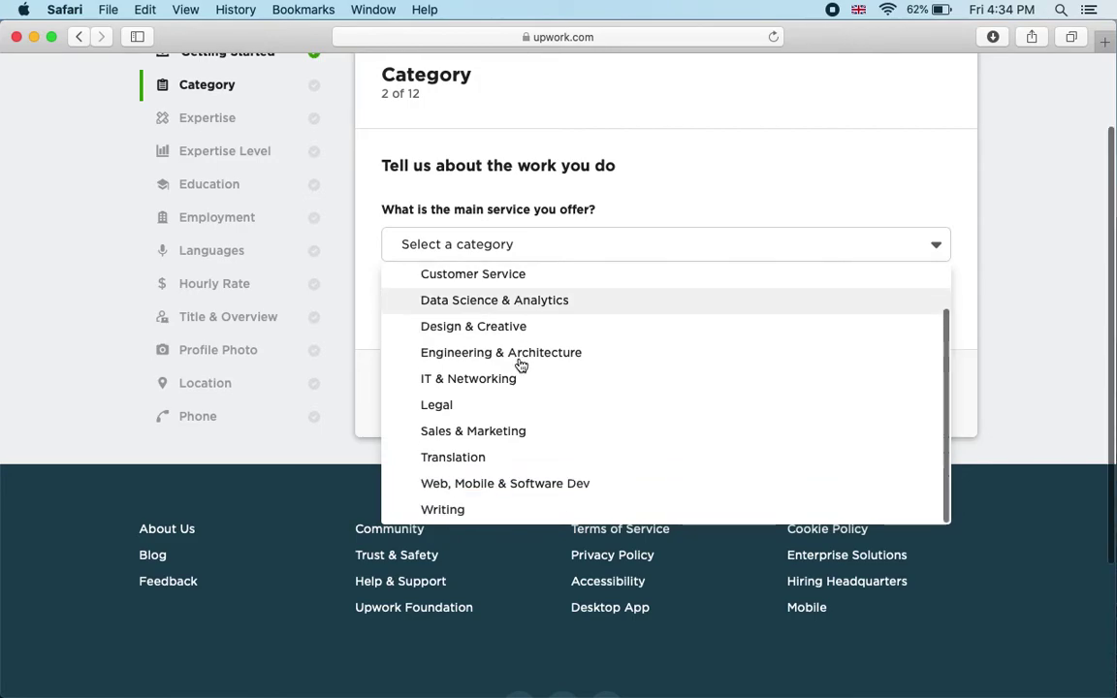
{"action": "left_click", "coordinate": [514, 487]}
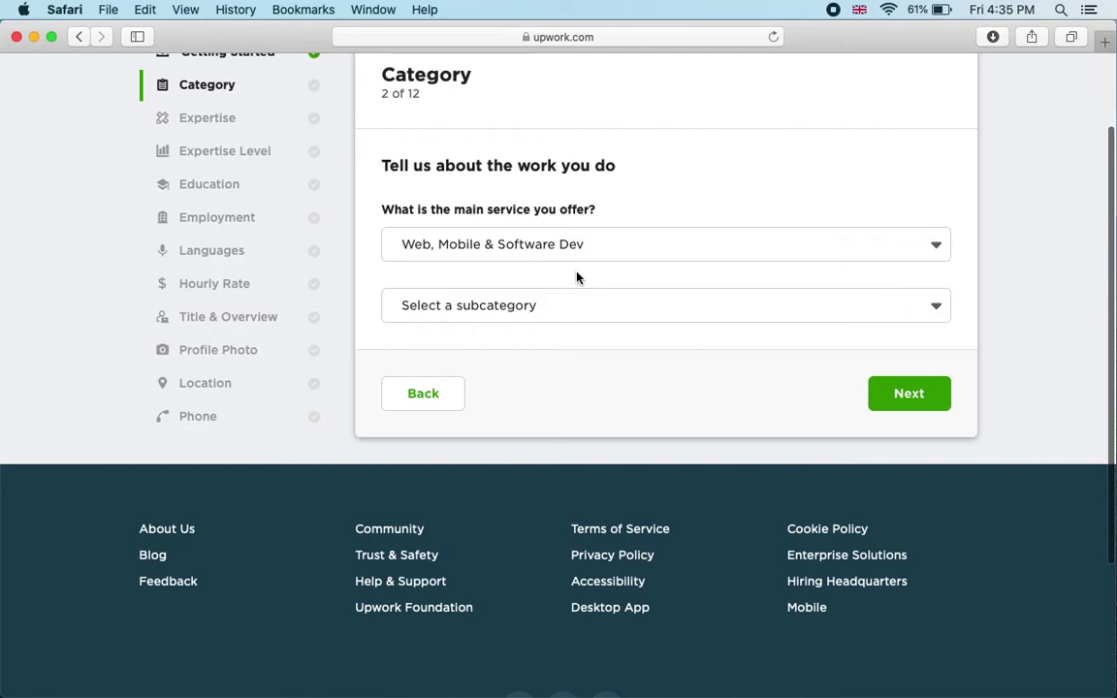
Step: Select Web & Mobile Design as the subcategory and advance to the Expertise step
{"action": "left_click", "coordinate": [579, 317]}
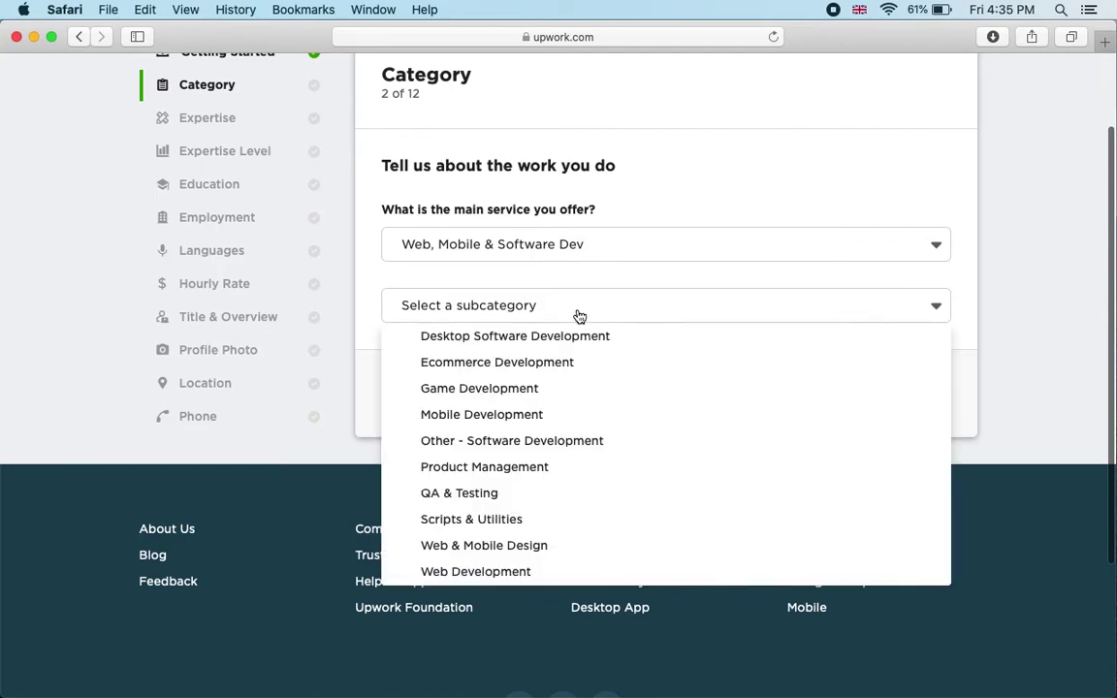
{"action": "left_click", "coordinate": [605, 276]}
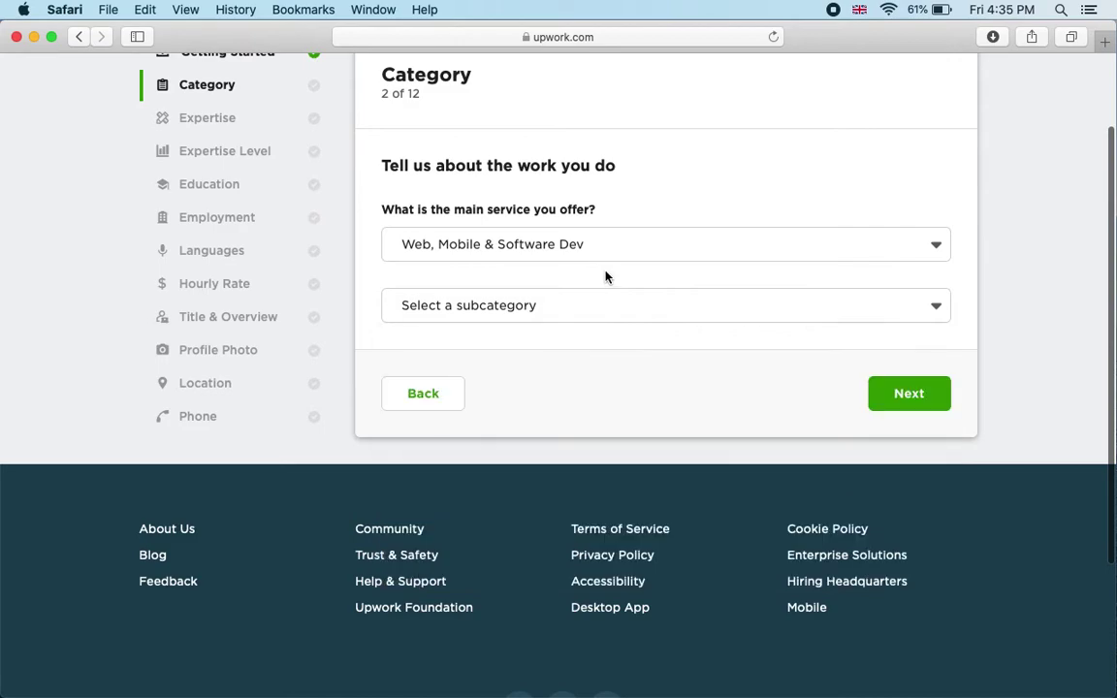
{"action": "left_click", "coordinate": [598, 306]}
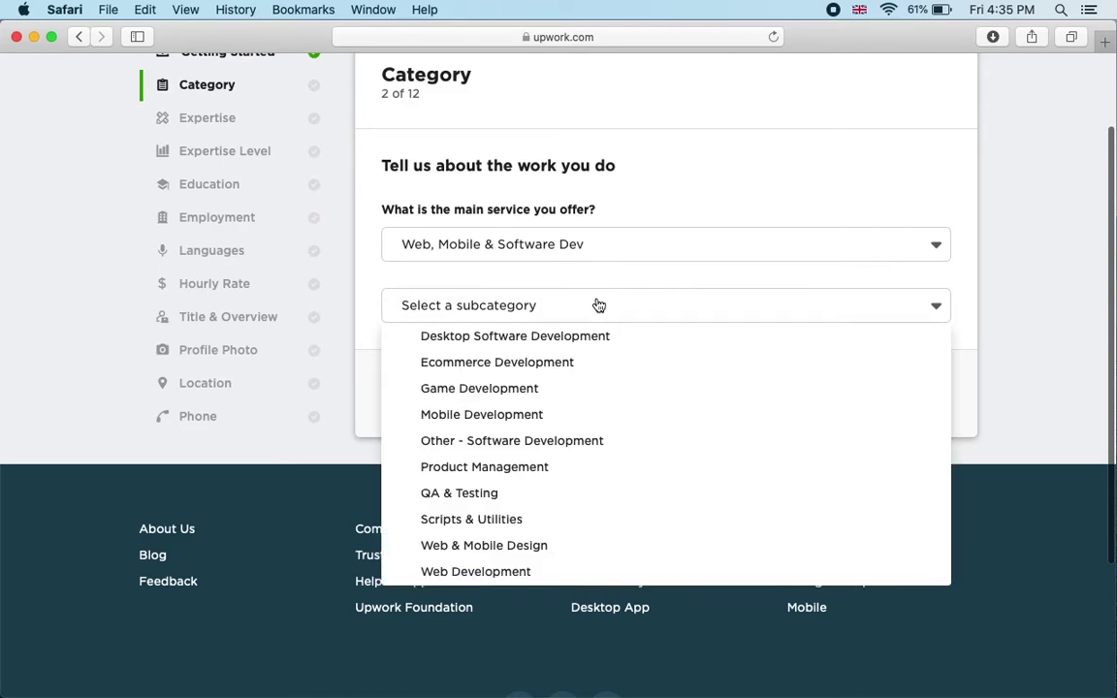
{"action": "left_click", "coordinate": [602, 289]}
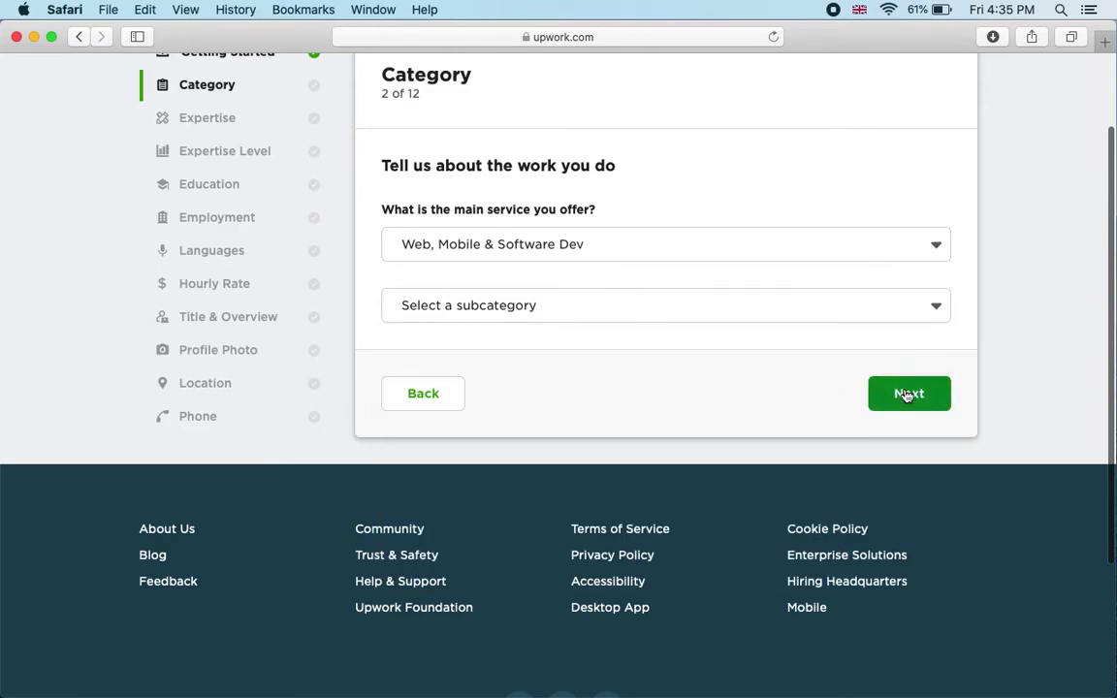
{"action": "left_click", "coordinate": [904, 392]}
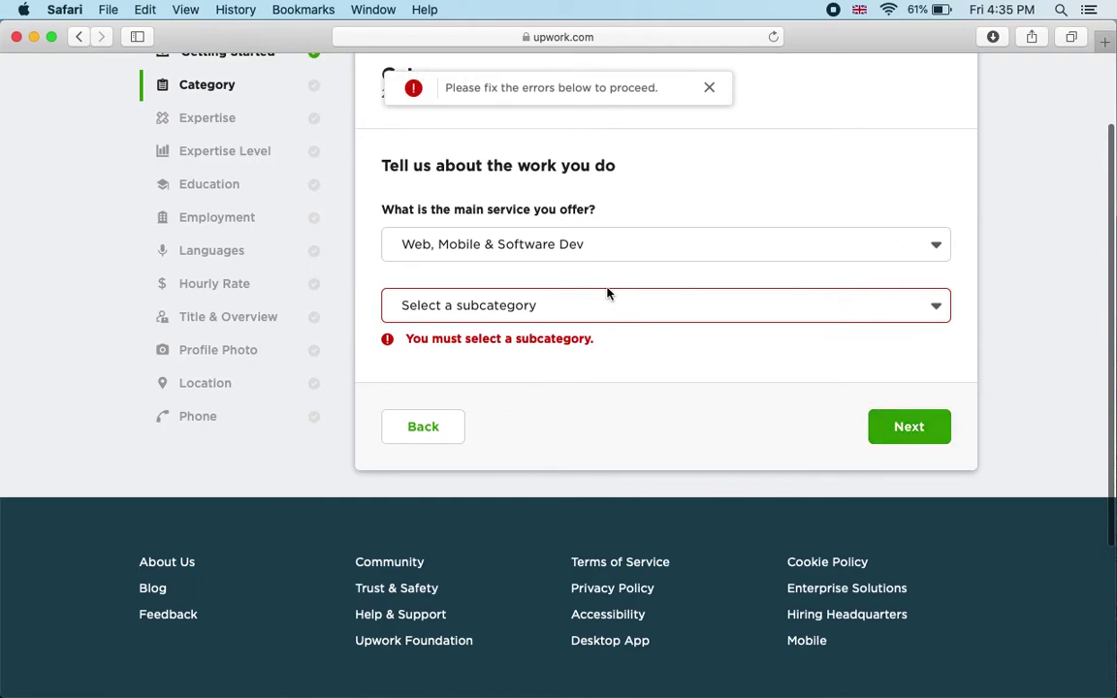
{"action": "left_click", "coordinate": [586, 306]}
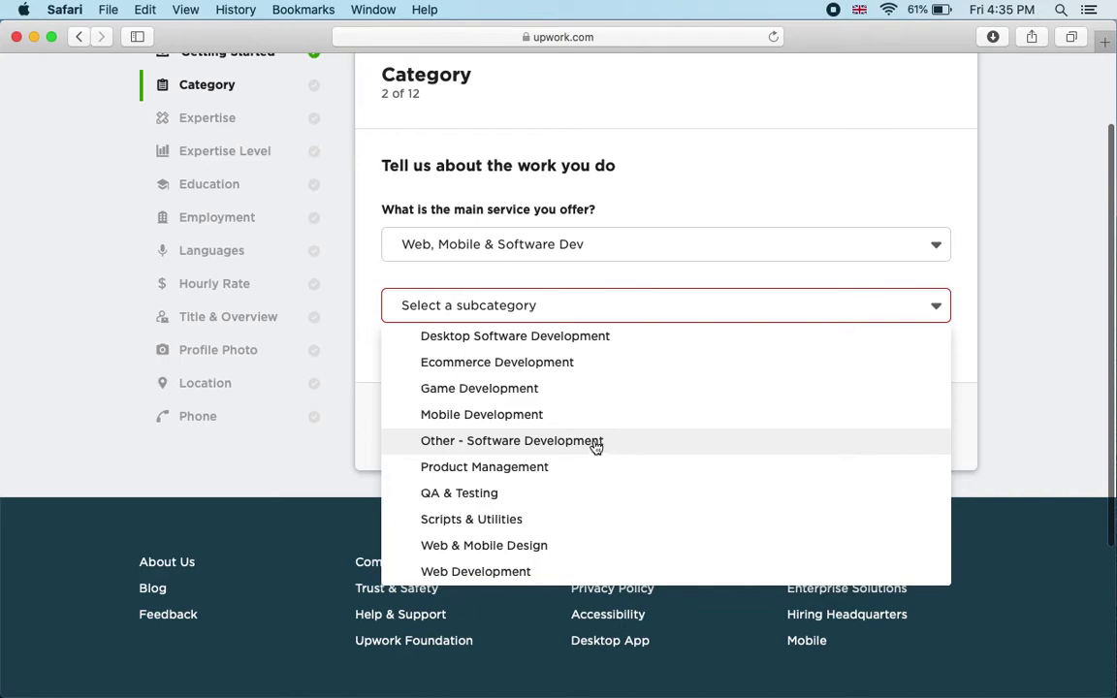
{"action": "left_click", "coordinate": [549, 549]}
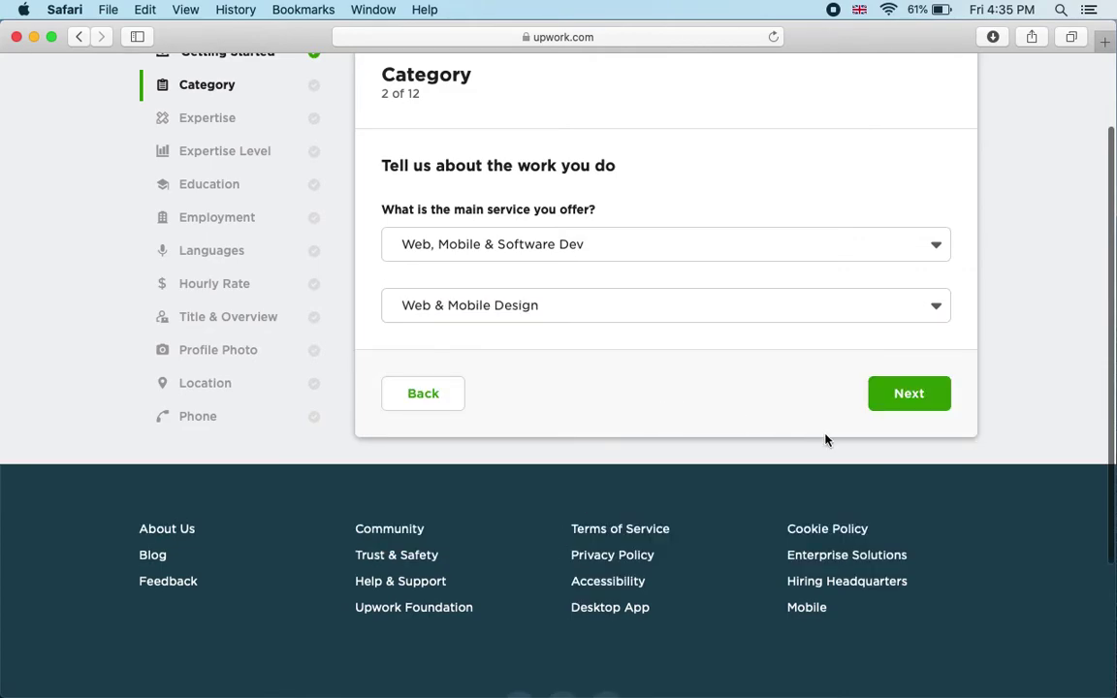
{"action": "left_click", "coordinate": [908, 394]}
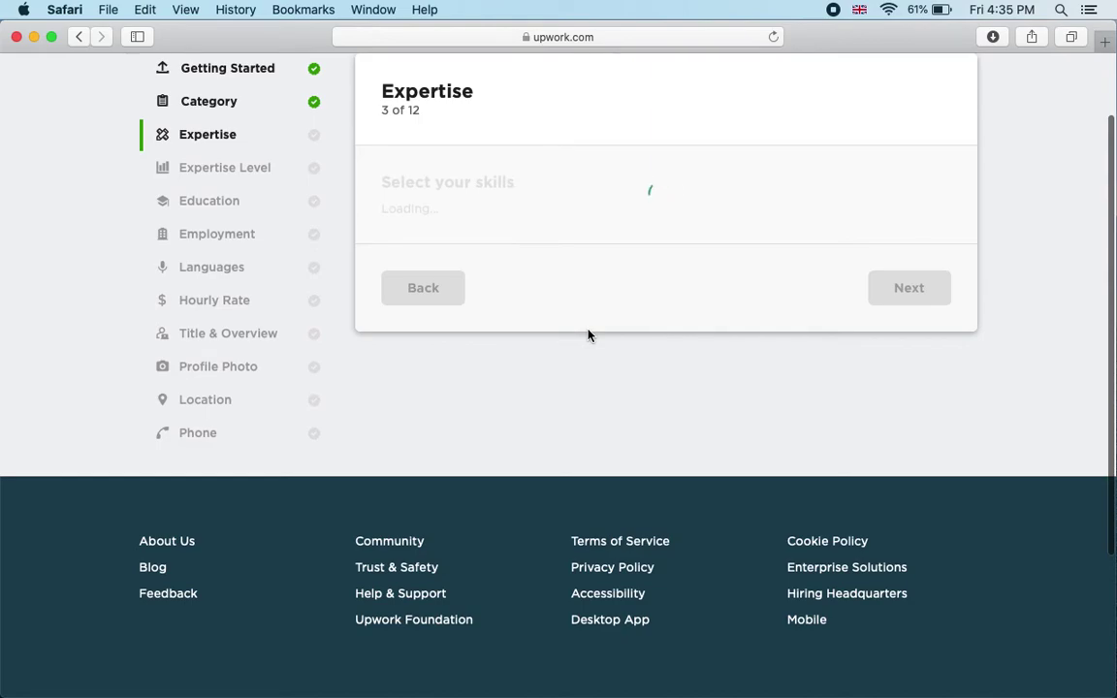
Step: Add Visual Communication, Web Design, User Interface Design, Competitive Analysis, iPhone UI Design, Software Design, User Experience Design, Adobe Photoshop
{"action": "scroll", "coordinate": [613, 300], "scroll_direction": "up", "scroll_amount": 1}
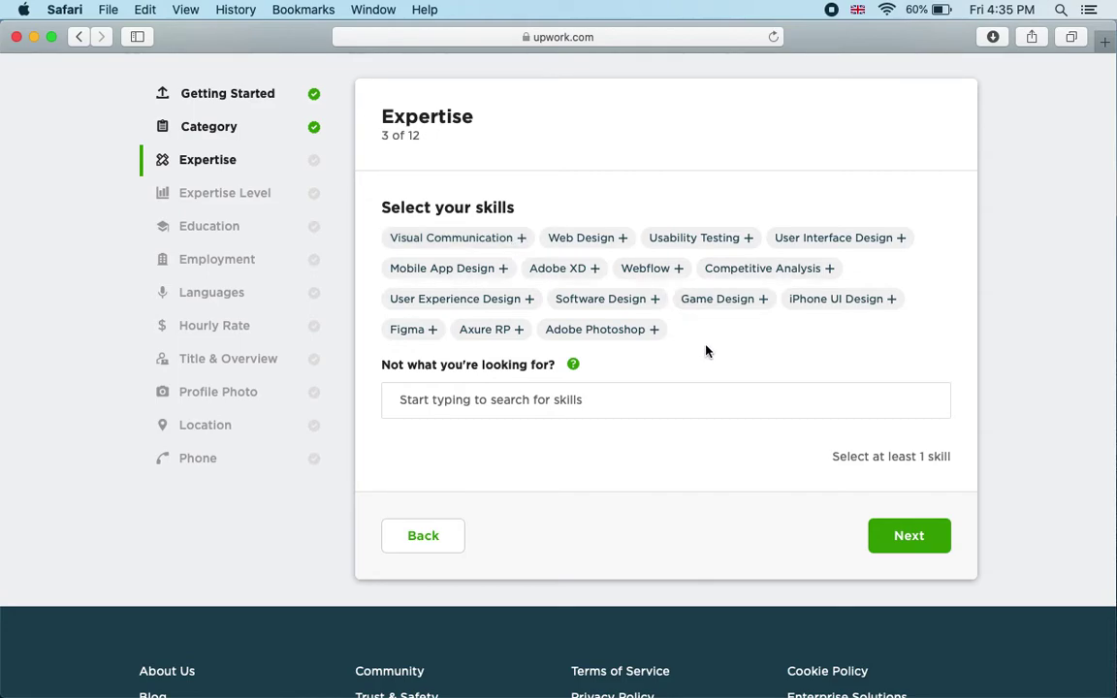
{"action": "left_click", "coordinate": [520, 239]}
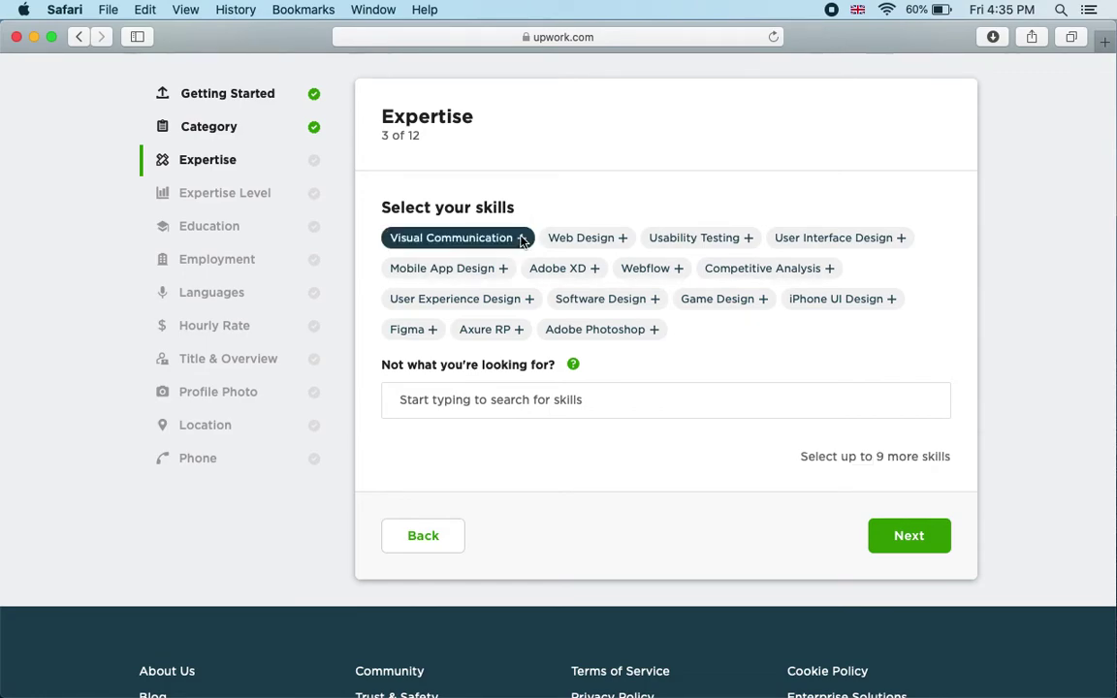
{"action": "left_click", "coordinate": [620, 243]}
{"action": "left_click", "coordinate": [892, 237]}
{"action": "left_click", "coordinate": [829, 269]}
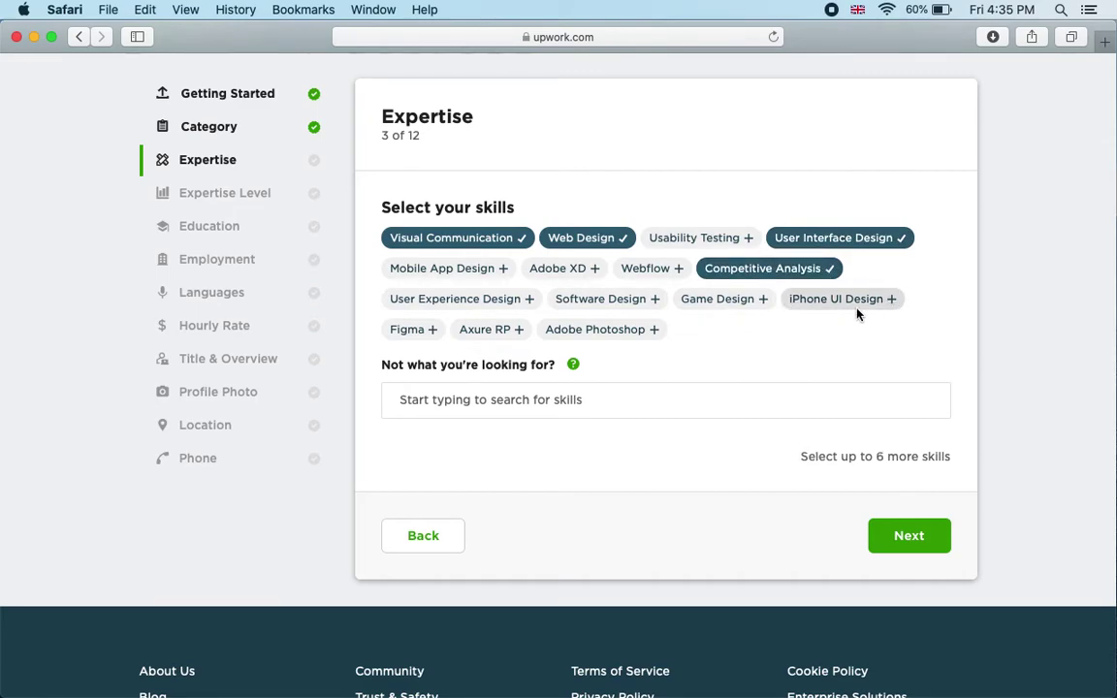
{"action": "left_click", "coordinate": [893, 303]}
{"action": "left_click", "coordinate": [656, 299]}
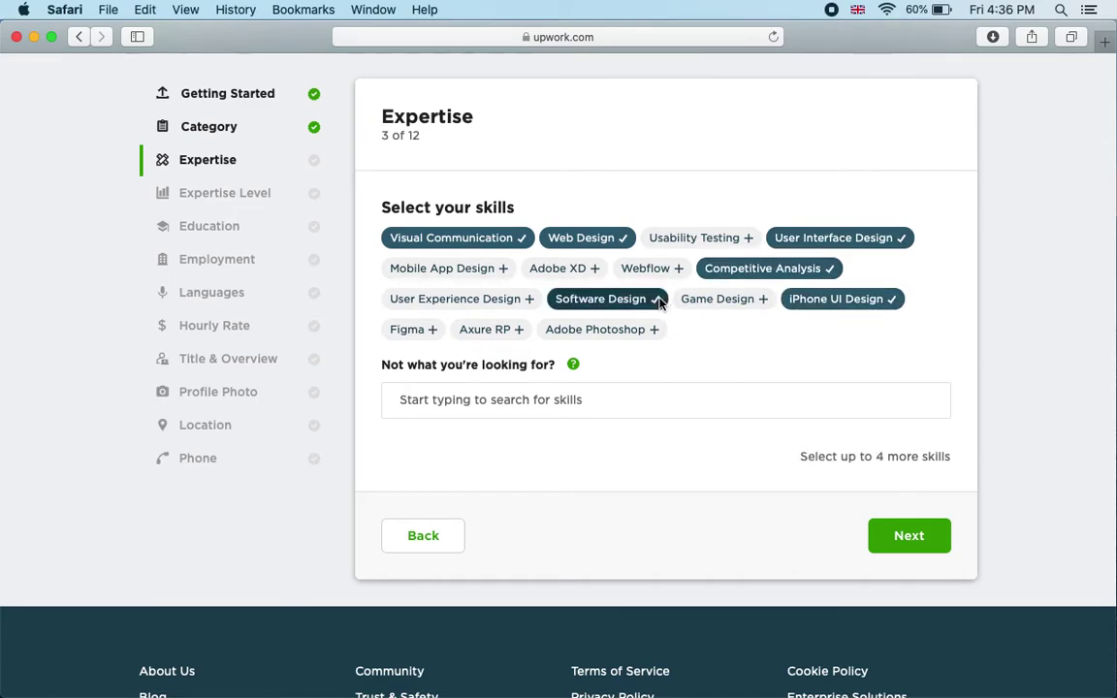
{"action": "left_click", "coordinate": [529, 299]}
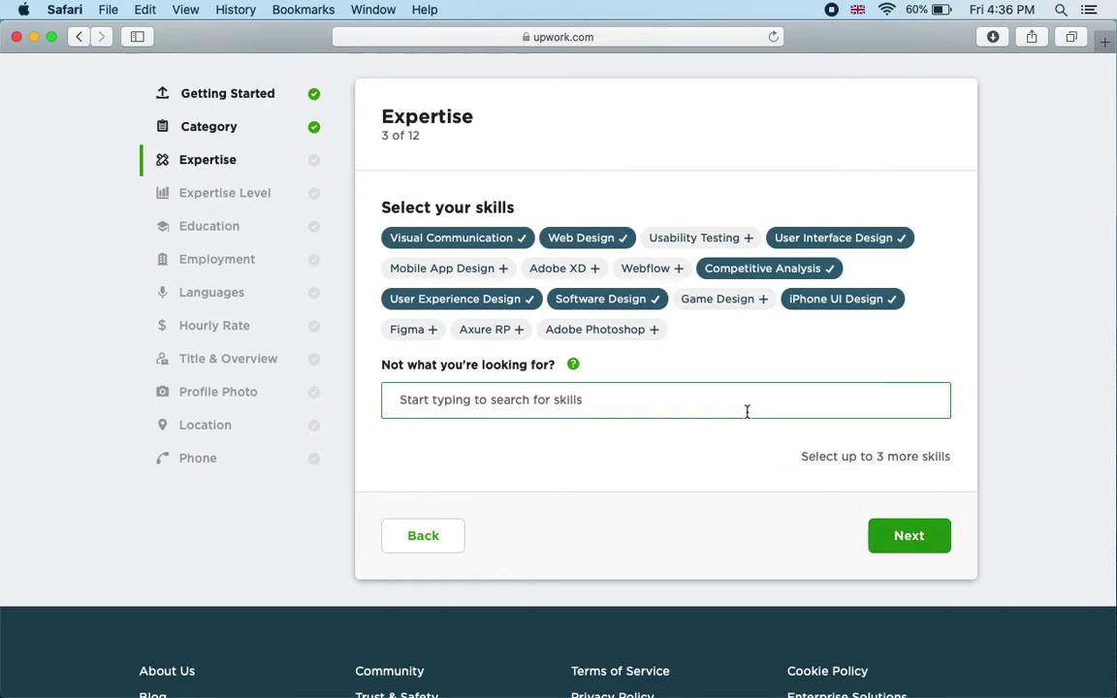
{"action": "left_click", "coordinate": [650, 331]}
{"action": "left_click", "coordinate": [911, 539]}
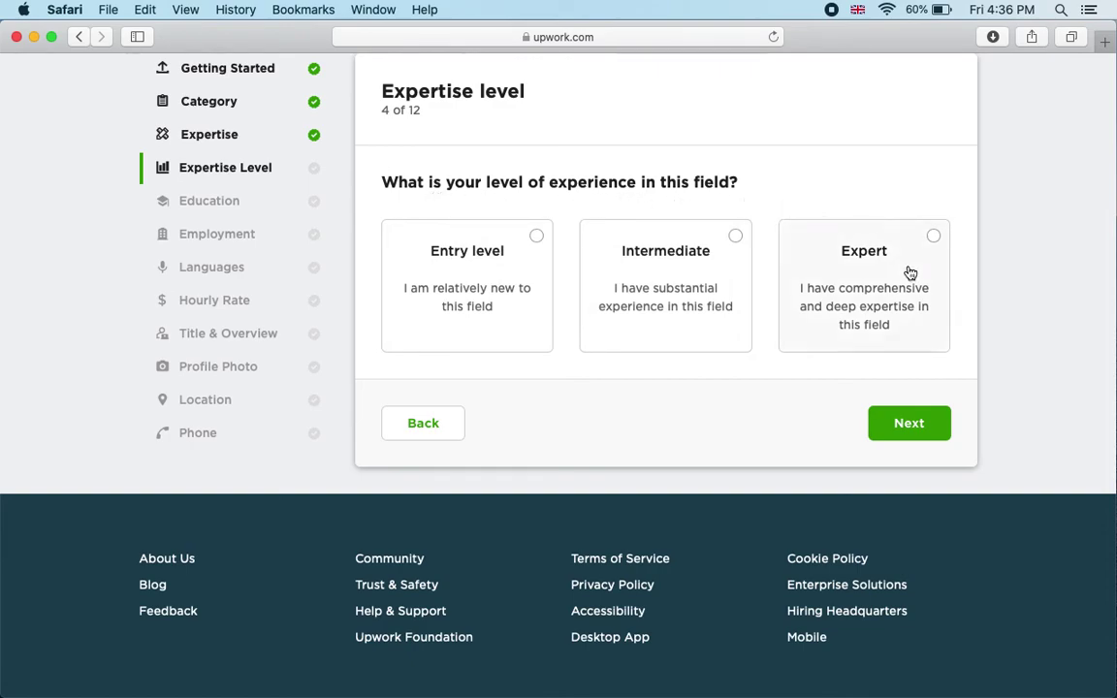
Step: Choose Expert as the experience level and continue
{"action": "left_click", "coordinate": [934, 239]}
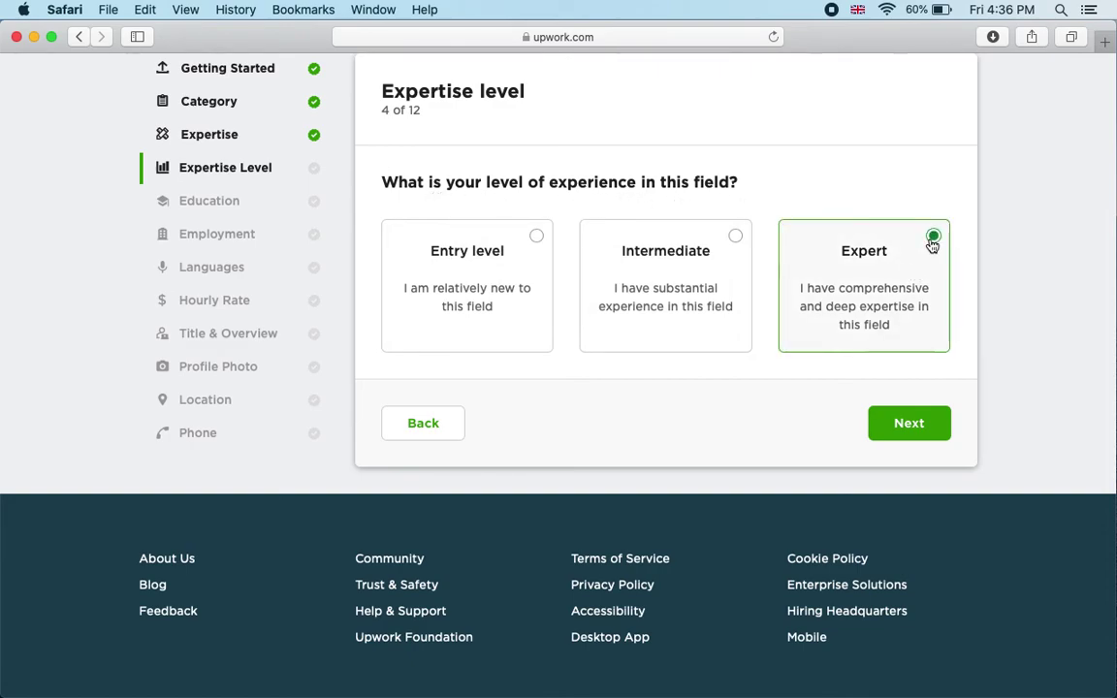
{"action": "left_click", "coordinate": [908, 426]}
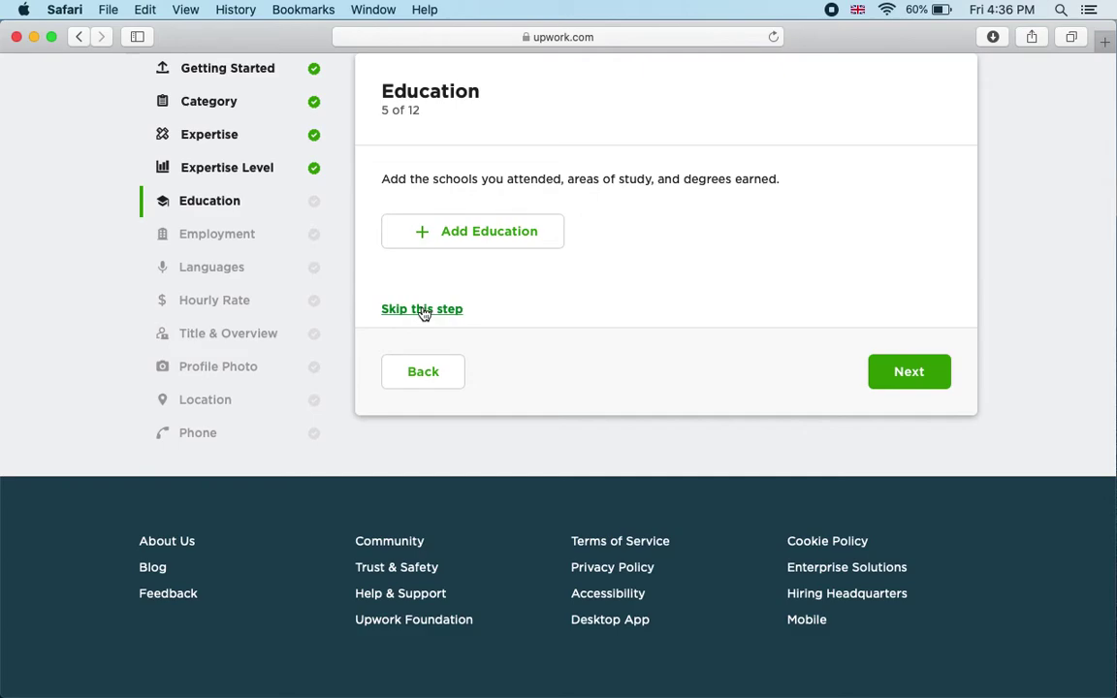
Step: Skip both the Education and Employment steps
{"action": "left_click", "coordinate": [422, 311]}
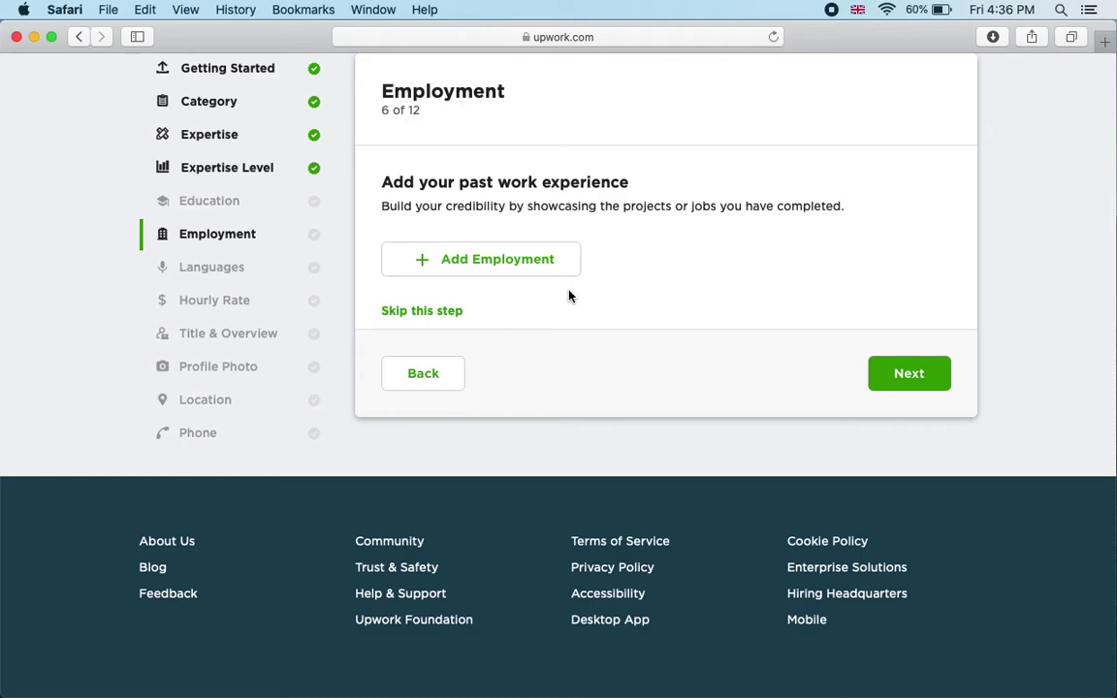
{"action": "left_click", "coordinate": [434, 316]}
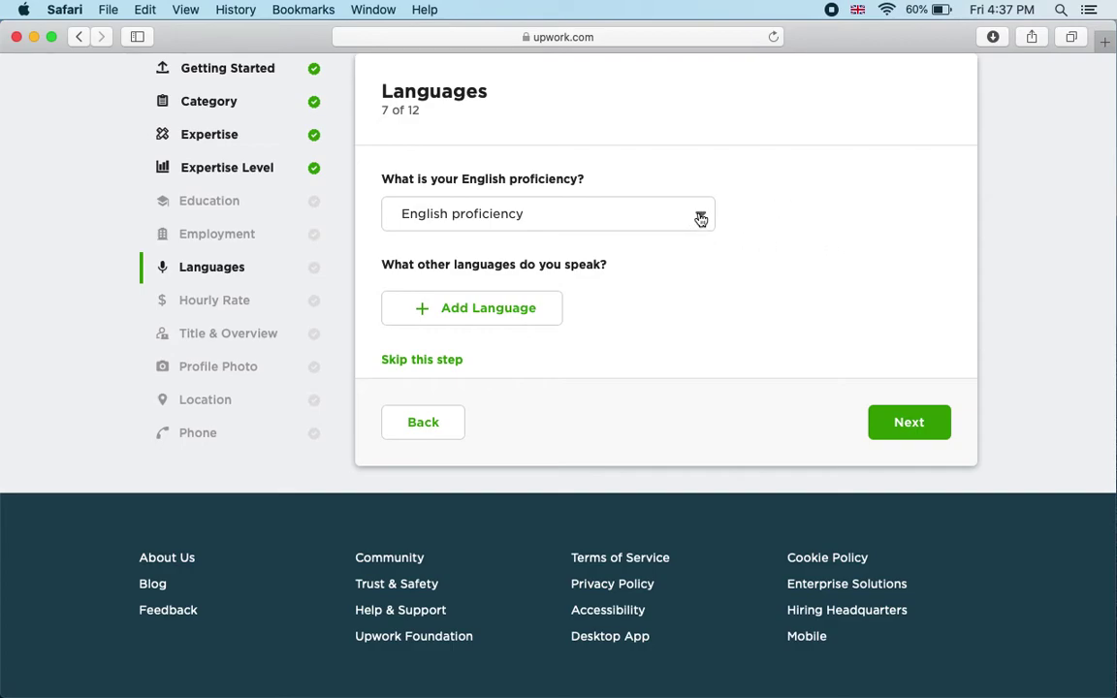
Step: Clear the required-field error by setting English proficiency to Fluent, then continue
{"action": "left_click", "coordinate": [908, 423]}
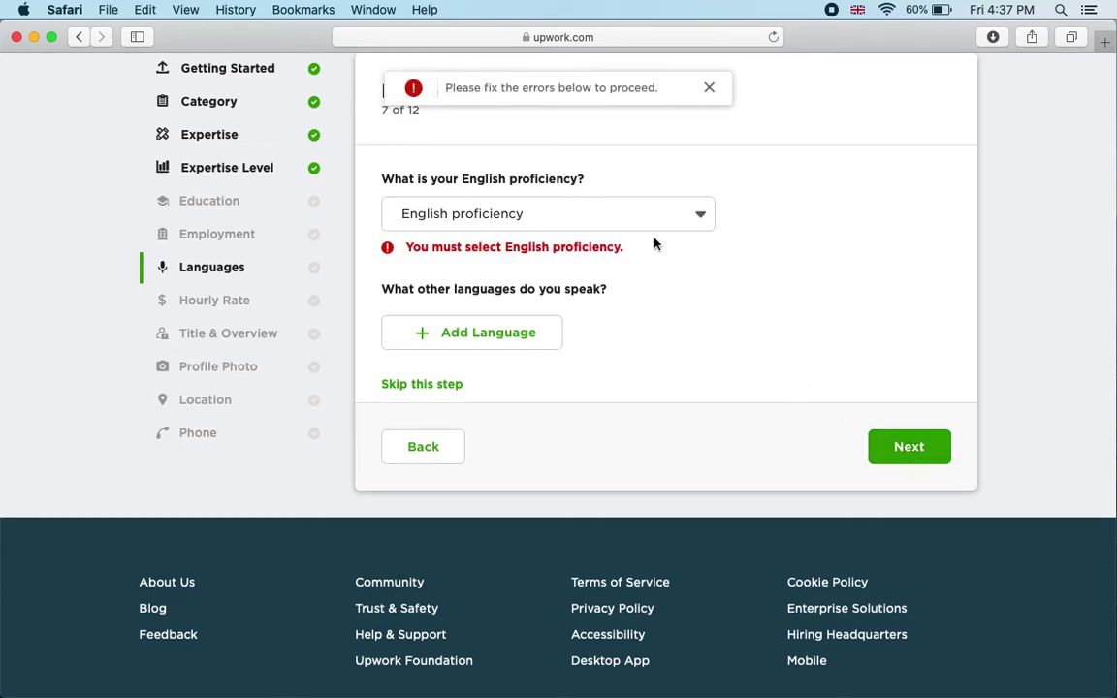
{"action": "left_click", "coordinate": [711, 88]}
{"action": "left_click", "coordinate": [704, 216]}
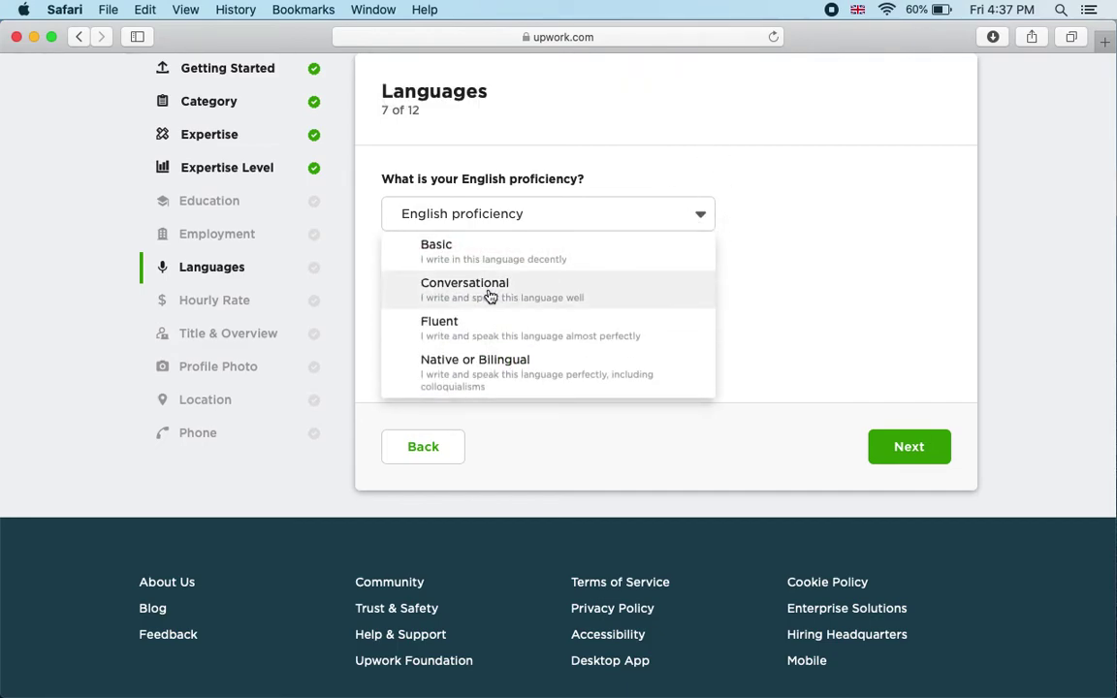
{"action": "left_click", "coordinate": [573, 320]}
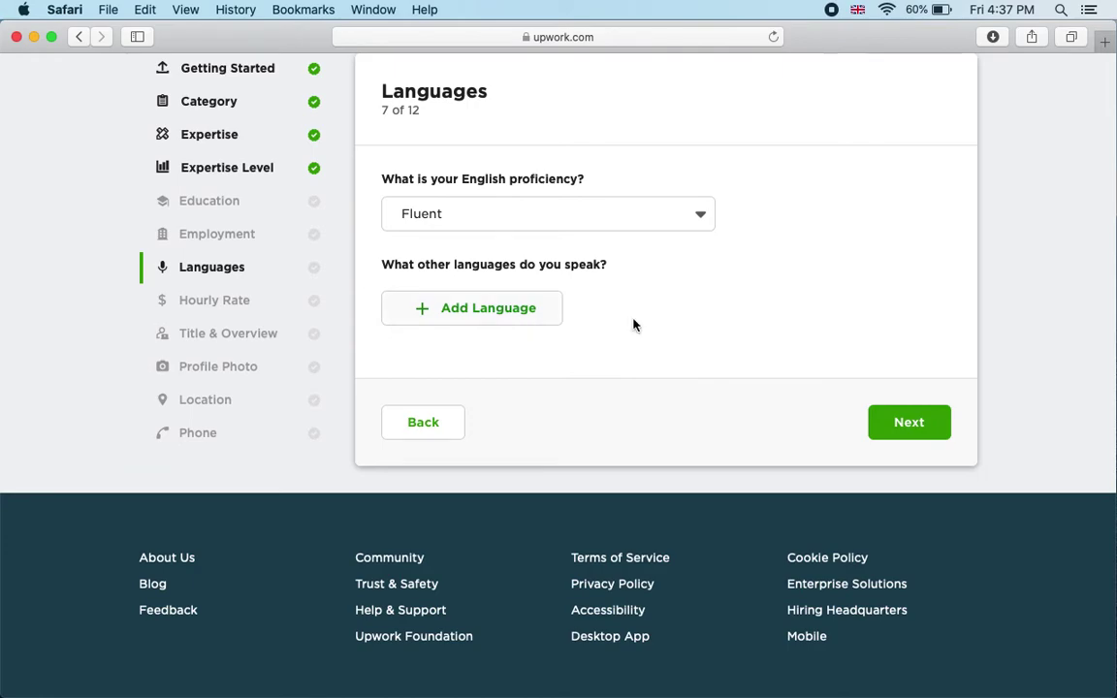
{"action": "left_click", "coordinate": [901, 421]}
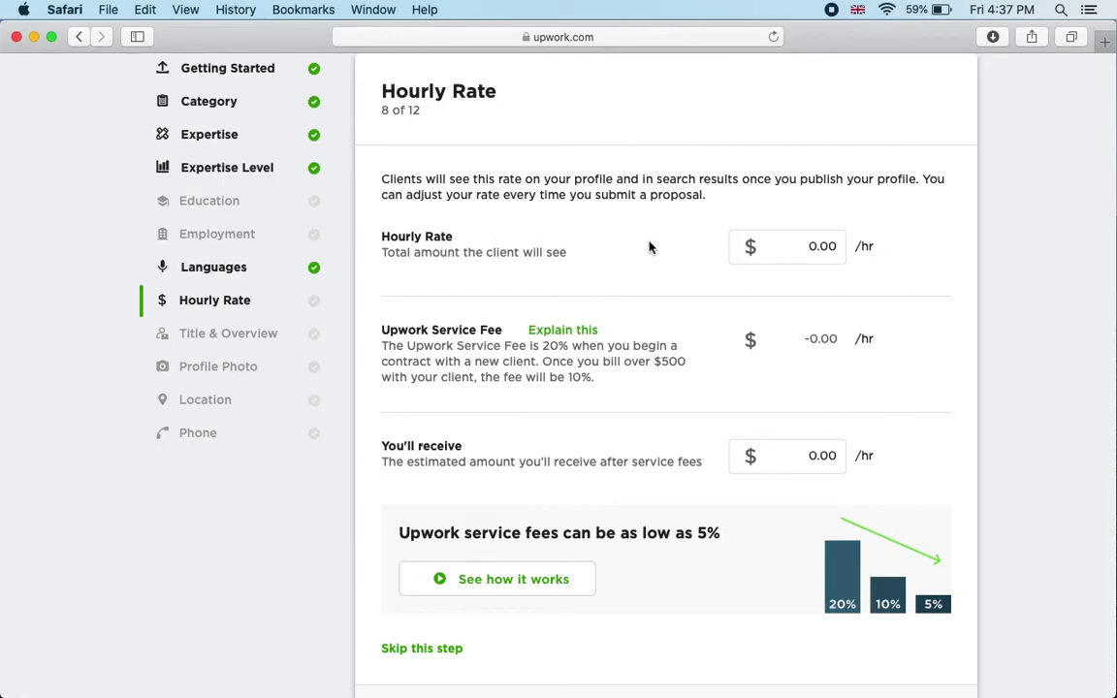
Step: Replace the 0.00 hourly rate with $20 ($16.00 after fees) and continue
{"action": "left_click", "coordinate": [759, 258]}
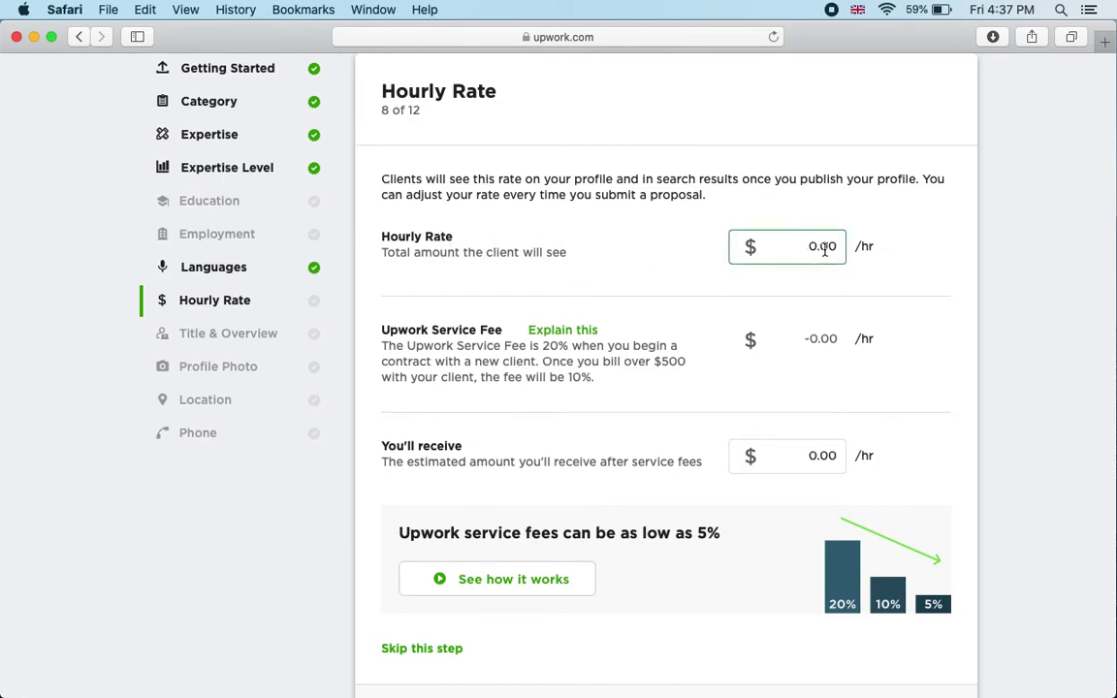
{"action": "left_click", "coordinate": [467, 253]}
{"action": "left_click", "coordinate": [778, 254]}
{"action": "key", "text": "BackSpace"}
{"action": "key", "text": "BackSpace"}
{"action": "key", "text": "BackSpace"}
{"action": "key", "text": "BackSpace"}
{"action": "type", "text": "20"}
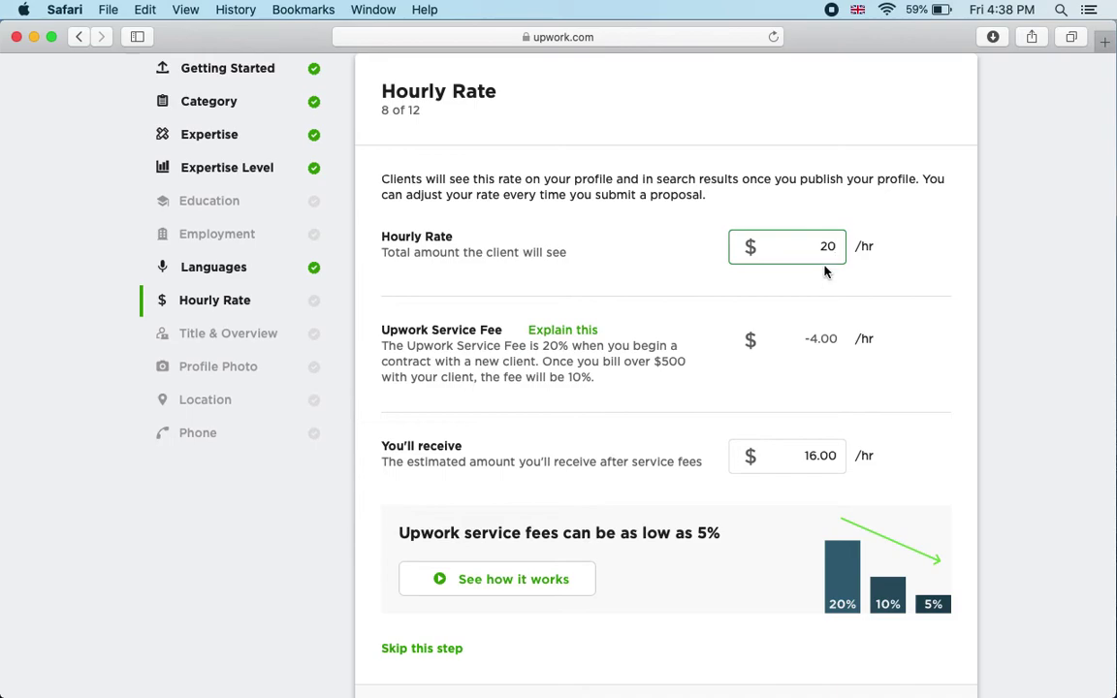
{"action": "scroll", "coordinate": [831, 296], "scroll_direction": "down", "scroll_amount": 5}
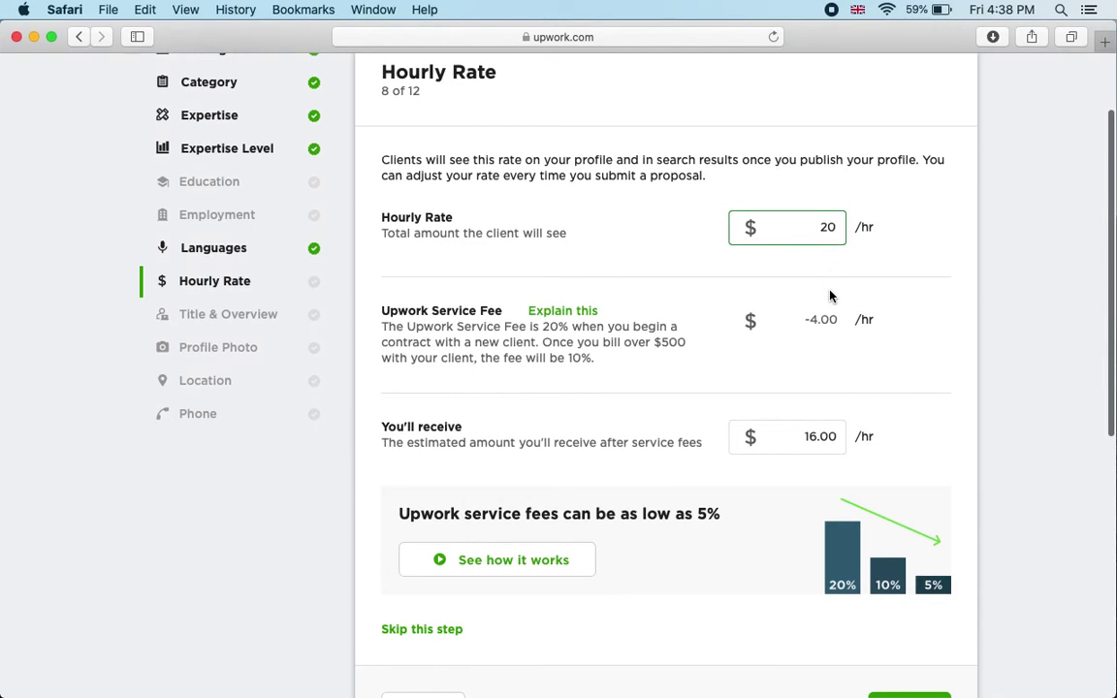
{"action": "scroll", "coordinate": [830, 296], "scroll_direction": "up", "scroll_amount": 2}
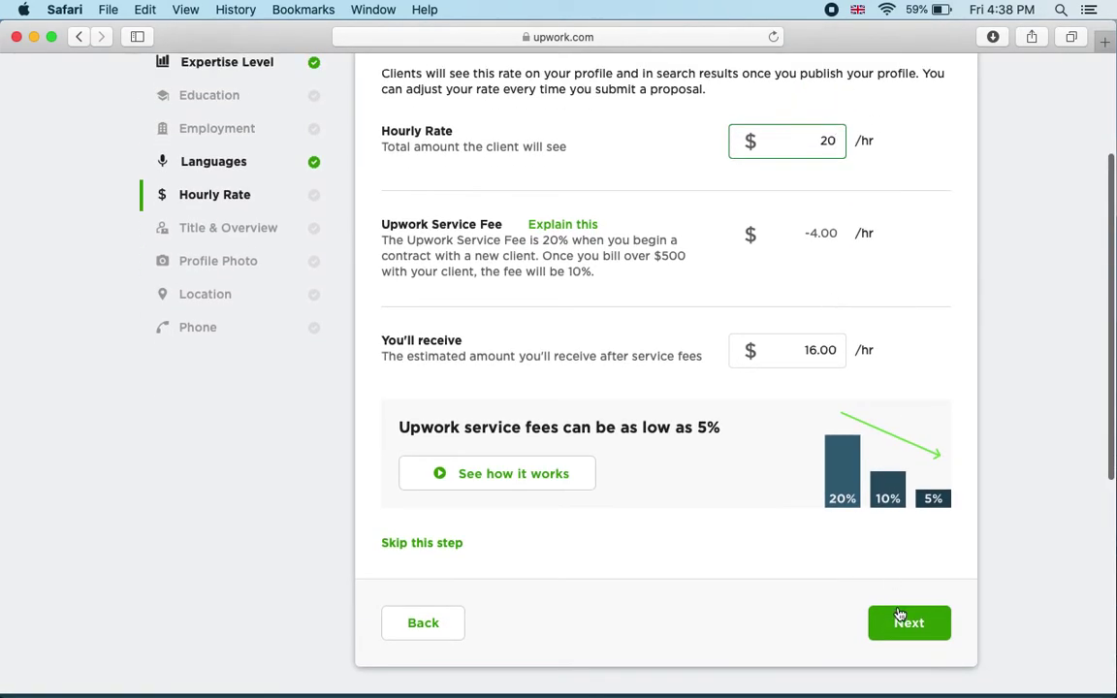
{"action": "left_click", "coordinate": [902, 626]}
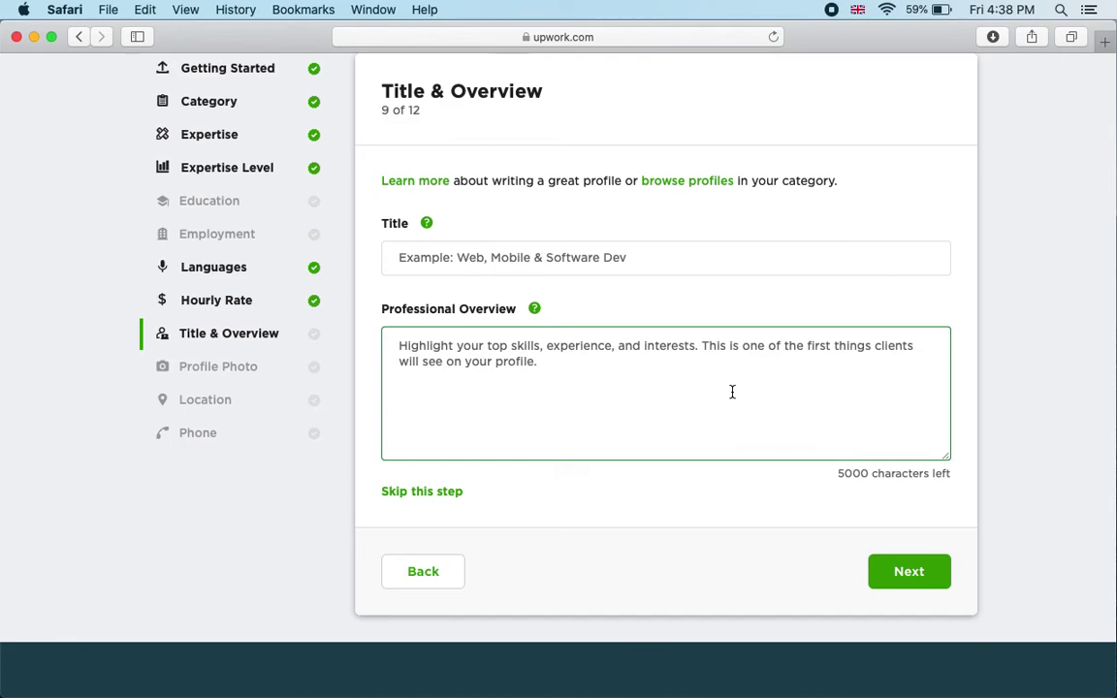
{"action": "scroll", "coordinate": [730, 392], "scroll_direction": "up", "scroll_amount": 2}
{"action": "left_click", "coordinate": [497, 310]}
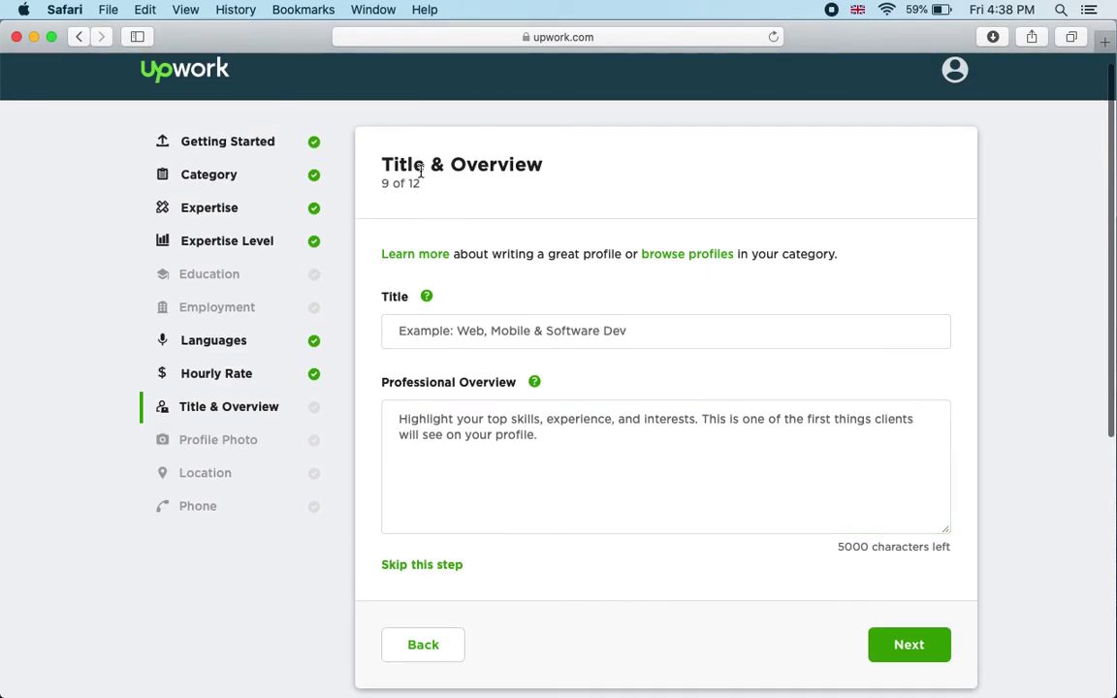
{"action": "left_click", "coordinate": [588, 330]}
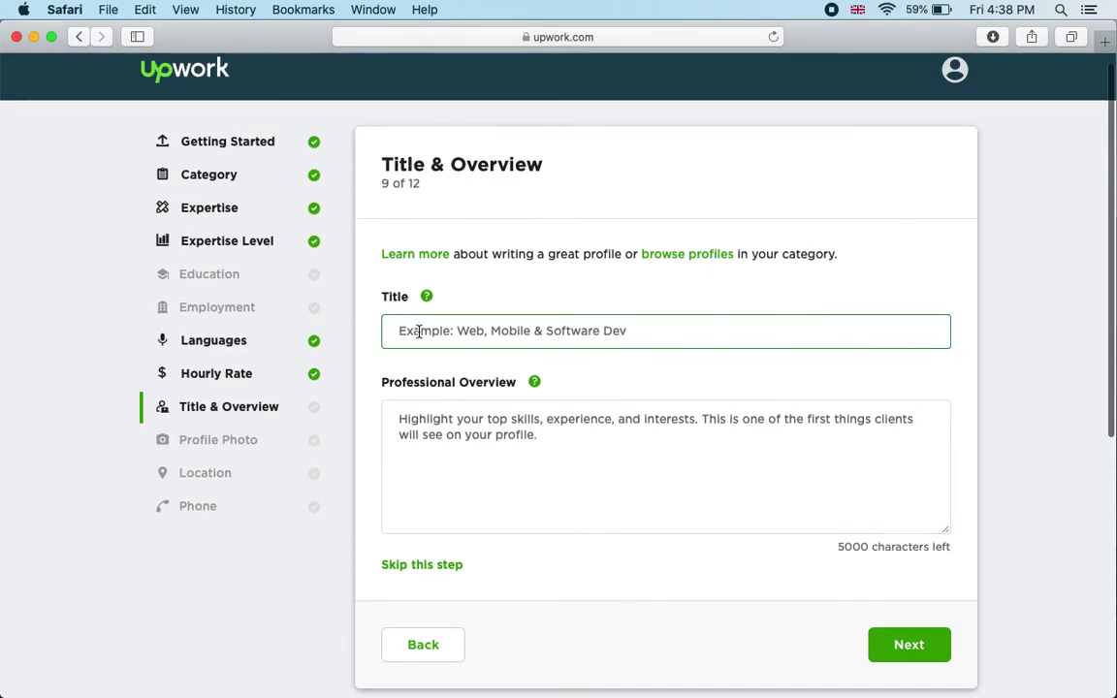
{"action": "left_click", "coordinate": [540, 408]}
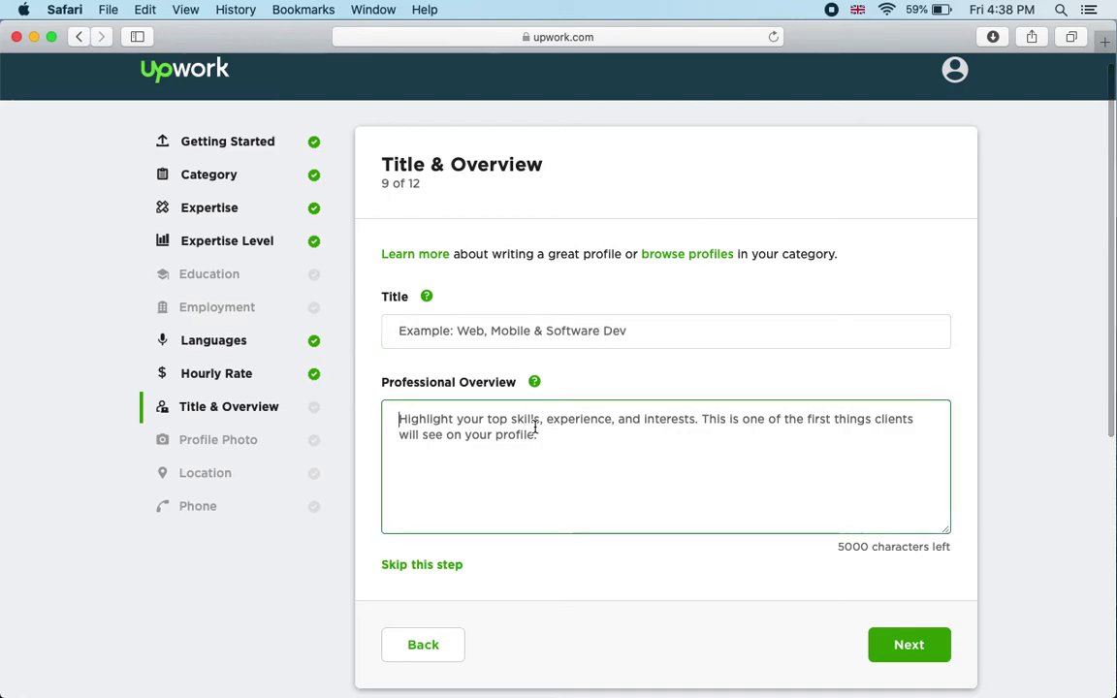
{"action": "scroll", "coordinate": [536, 427], "scroll_direction": "down", "scroll_amount": 1}
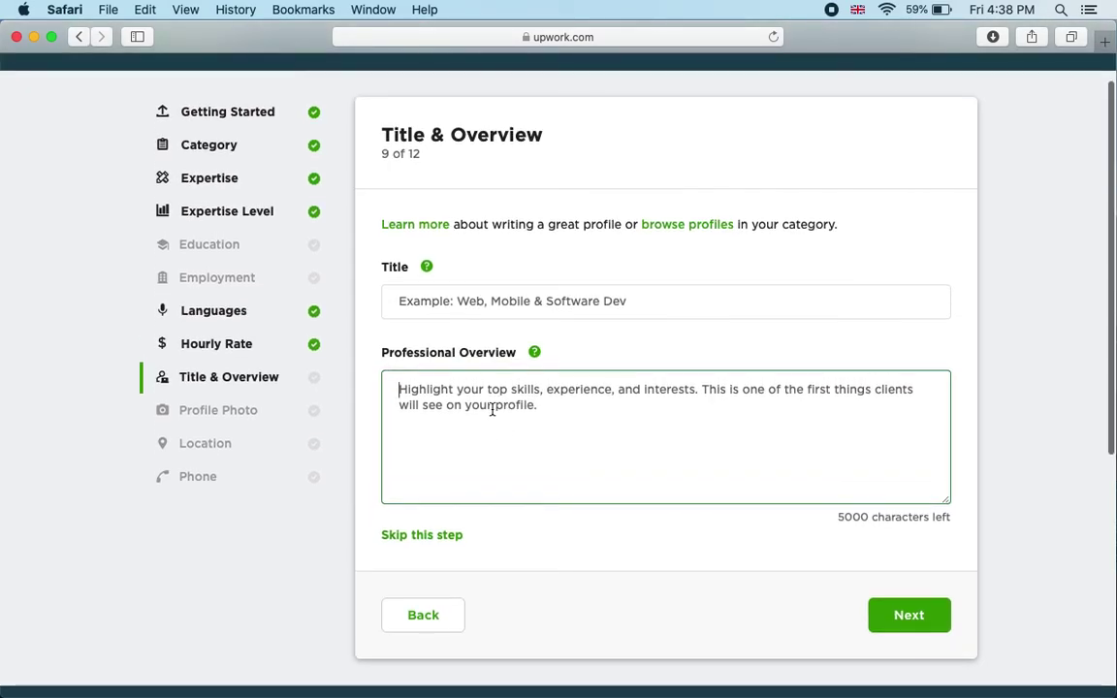
{"action": "scroll", "coordinate": [492, 412], "scroll_direction": "up", "scroll_amount": 1}
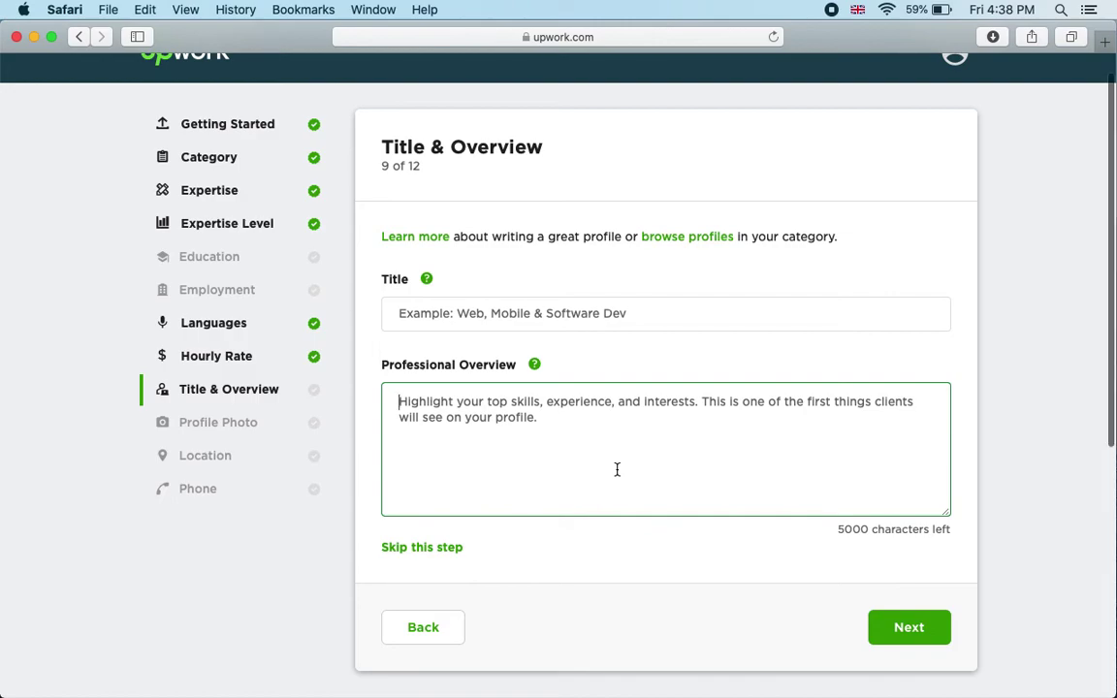
{"action": "scroll", "coordinate": [617, 470], "scroll_direction": "down", "scroll_amount": 1}
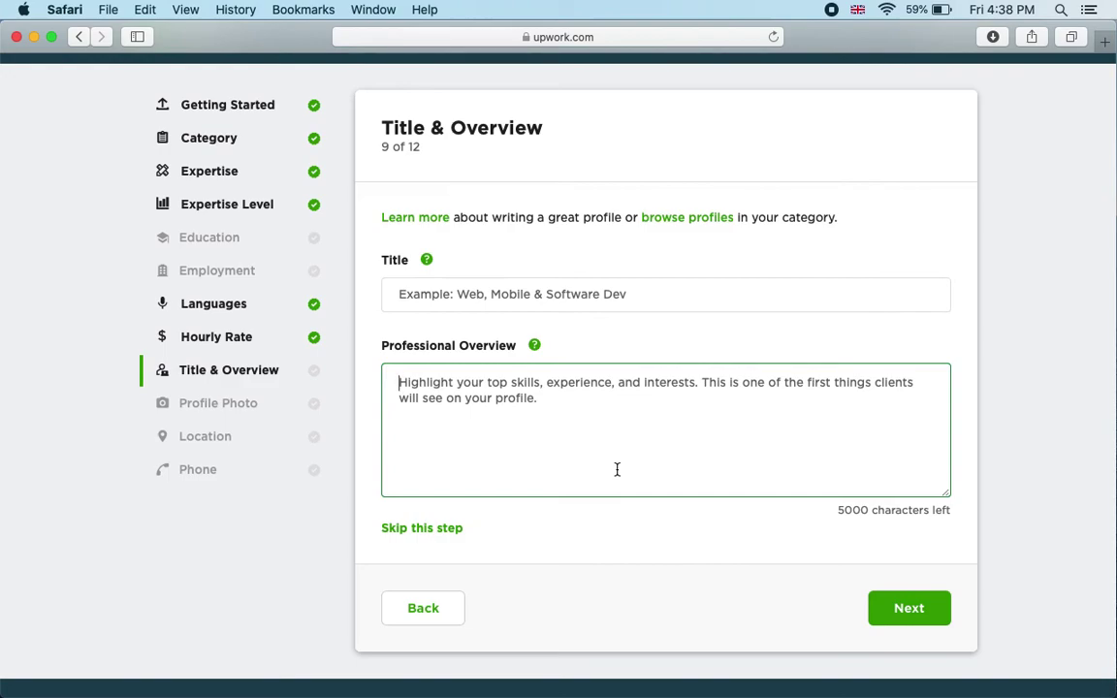
{"action": "scroll", "coordinate": [617, 469], "scroll_direction": "up", "scroll_amount": 1}
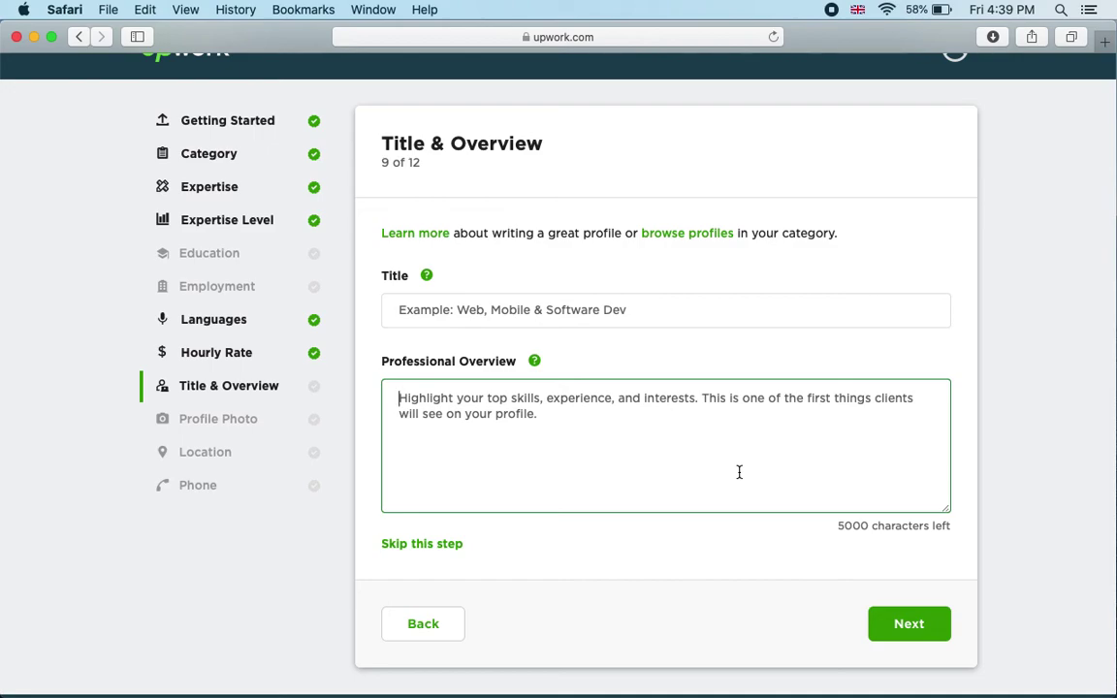
{"action": "scroll", "coordinate": [739, 473], "scroll_direction": "up", "scroll_amount": 2}
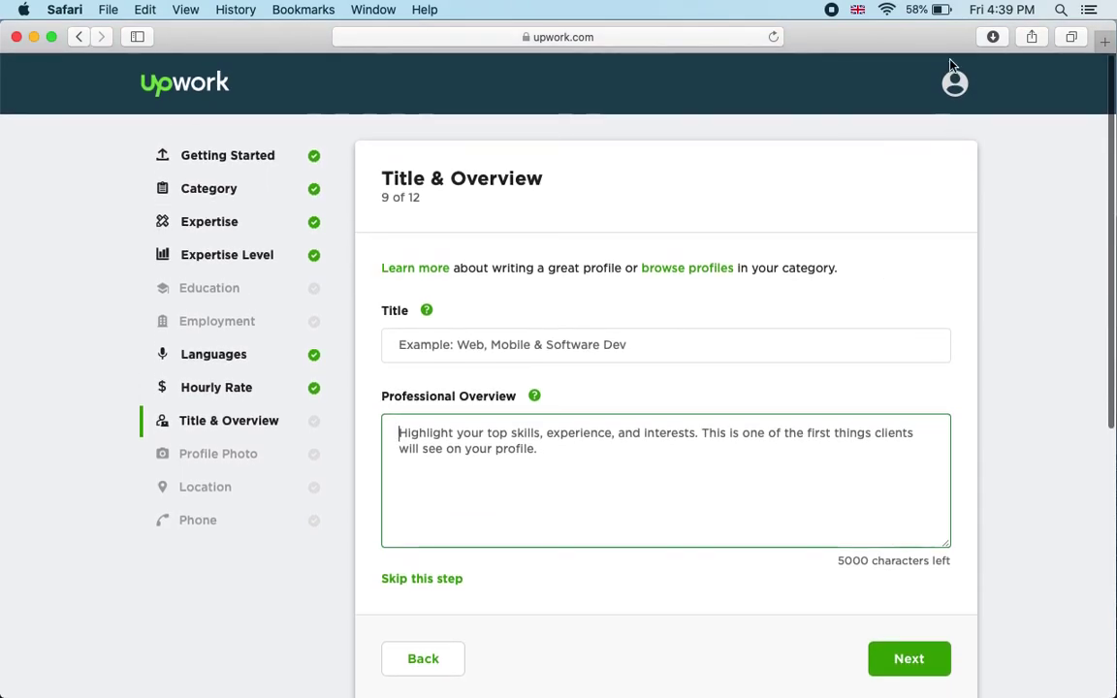
Step: Return to the home page, then log out from the account menu and confirm
{"action": "left_click", "coordinate": [196, 89]}
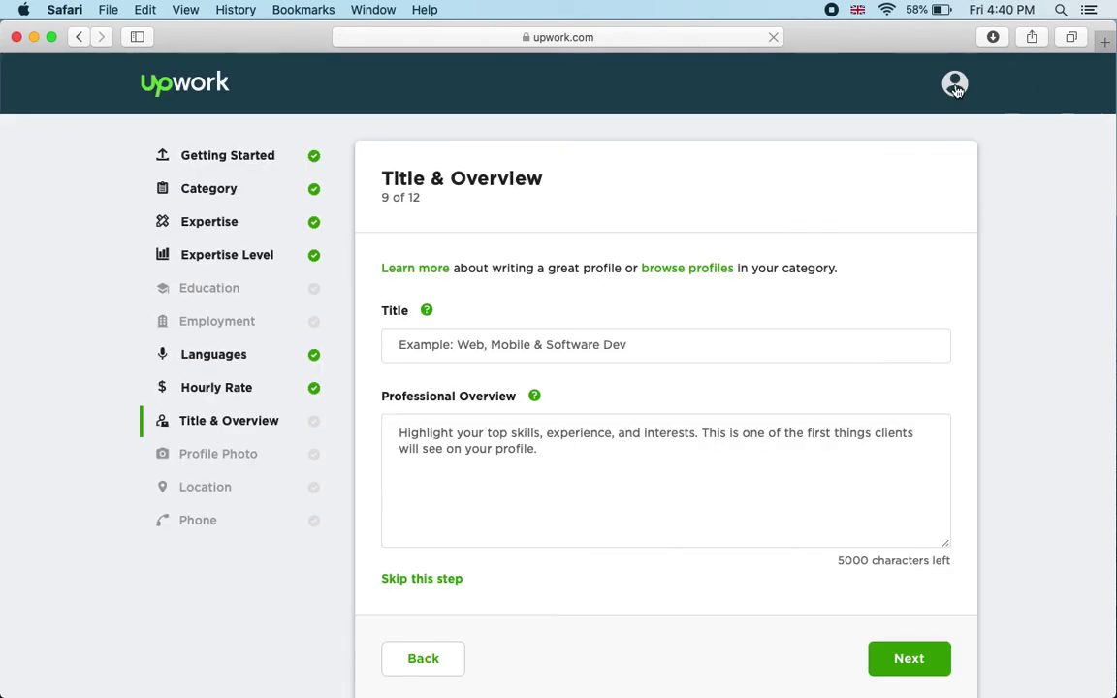
{"action": "left_click", "coordinate": [955, 83]}
{"action": "left_click", "coordinate": [791, 208]}
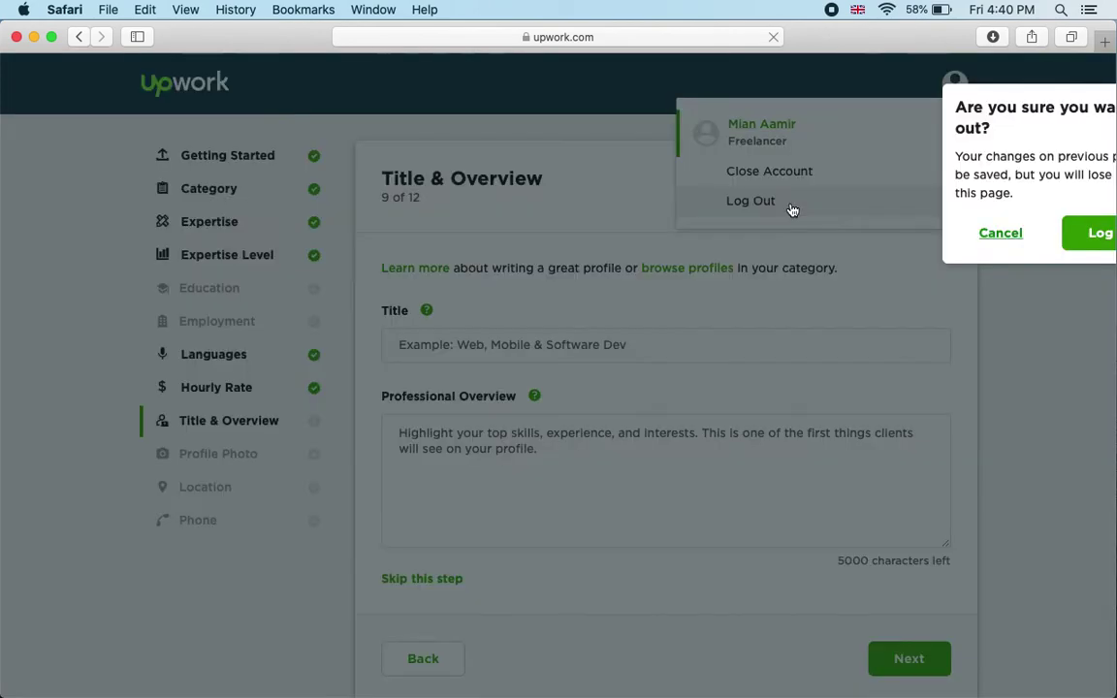
{"action": "left_click", "coordinate": [1104, 242]}
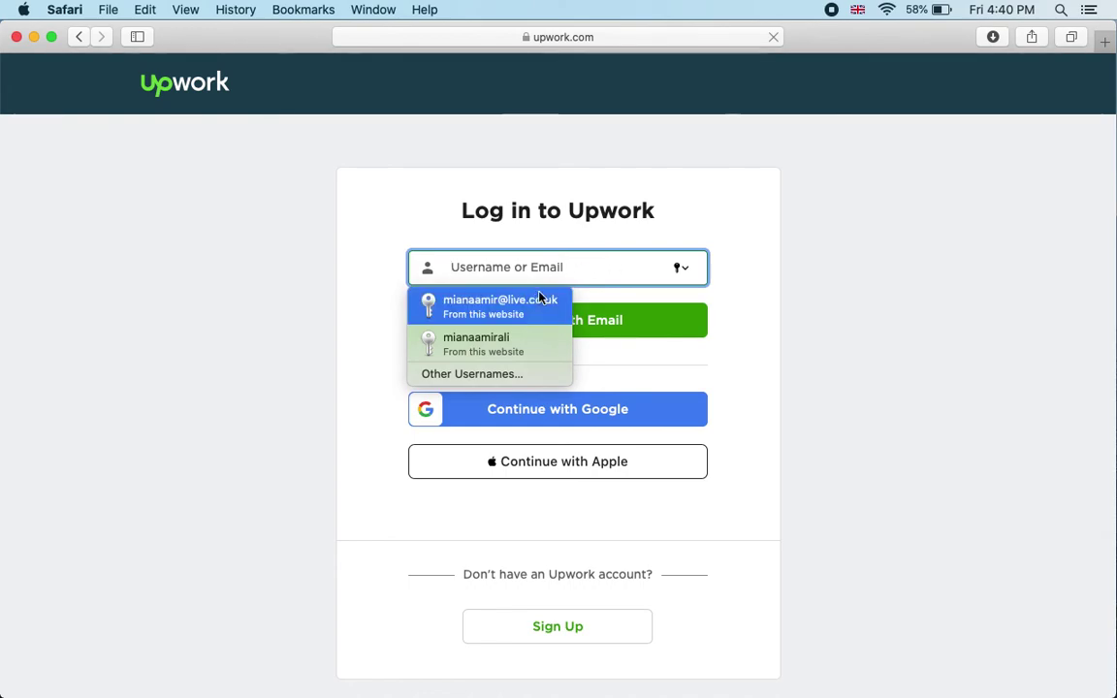
Step: Log back in using Safari's saved username and password
{"action": "left_click", "coordinate": [495, 306]}
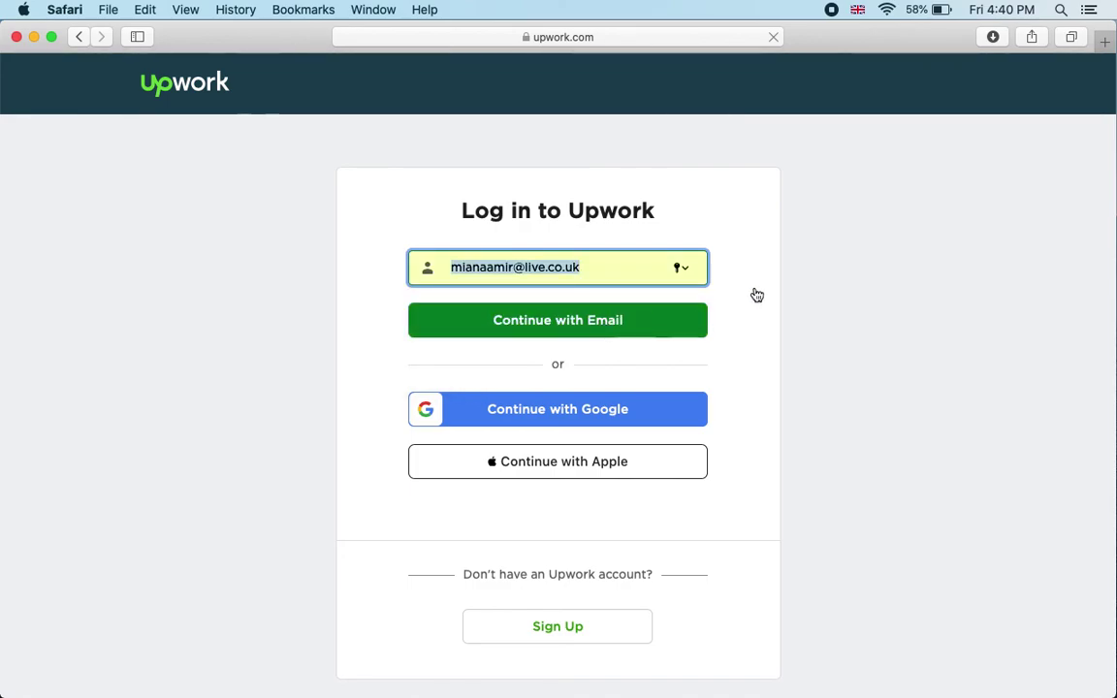
{"action": "left_click", "coordinate": [790, 306]}
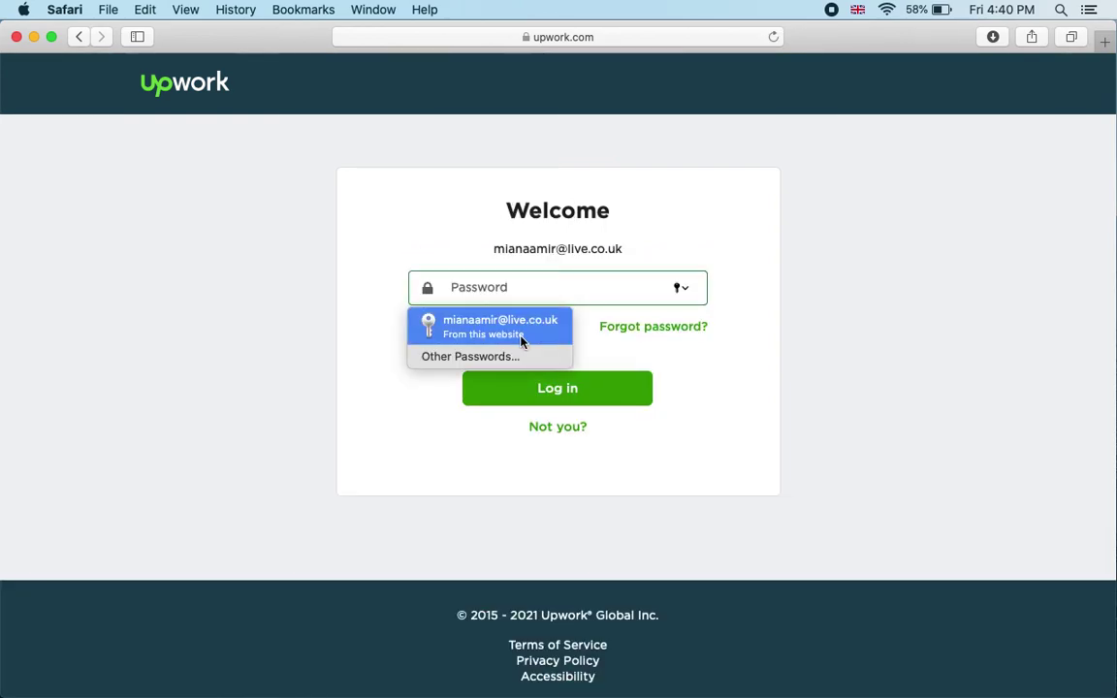
{"action": "left_click", "coordinate": [524, 334]}
{"action": "left_click", "coordinate": [591, 389]}
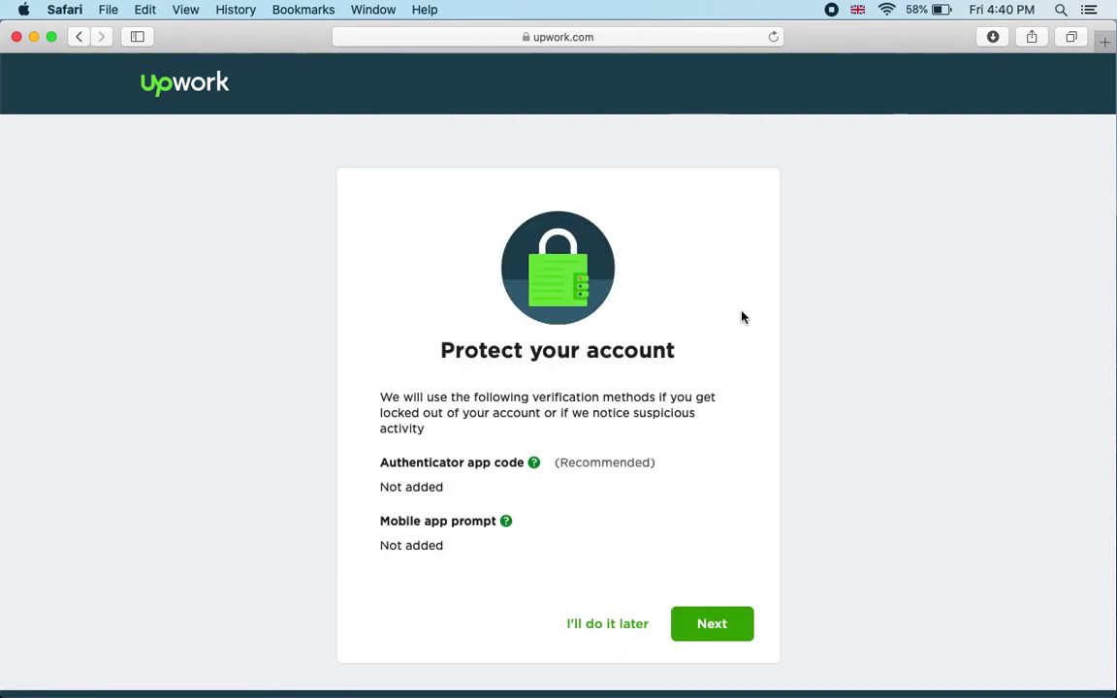
Step: Postpone account protection setup with "I'll do it later"
{"action": "scroll", "coordinate": [755, 394], "scroll_direction": "down", "scroll_amount": 3}
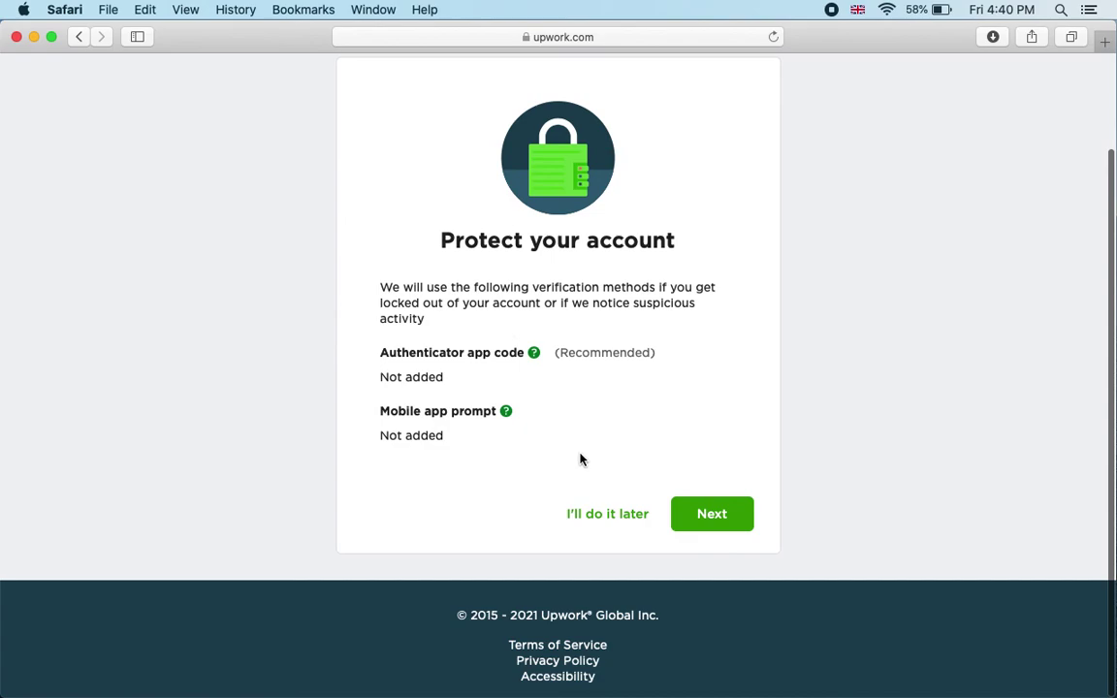
{"action": "left_click", "coordinate": [607, 516]}
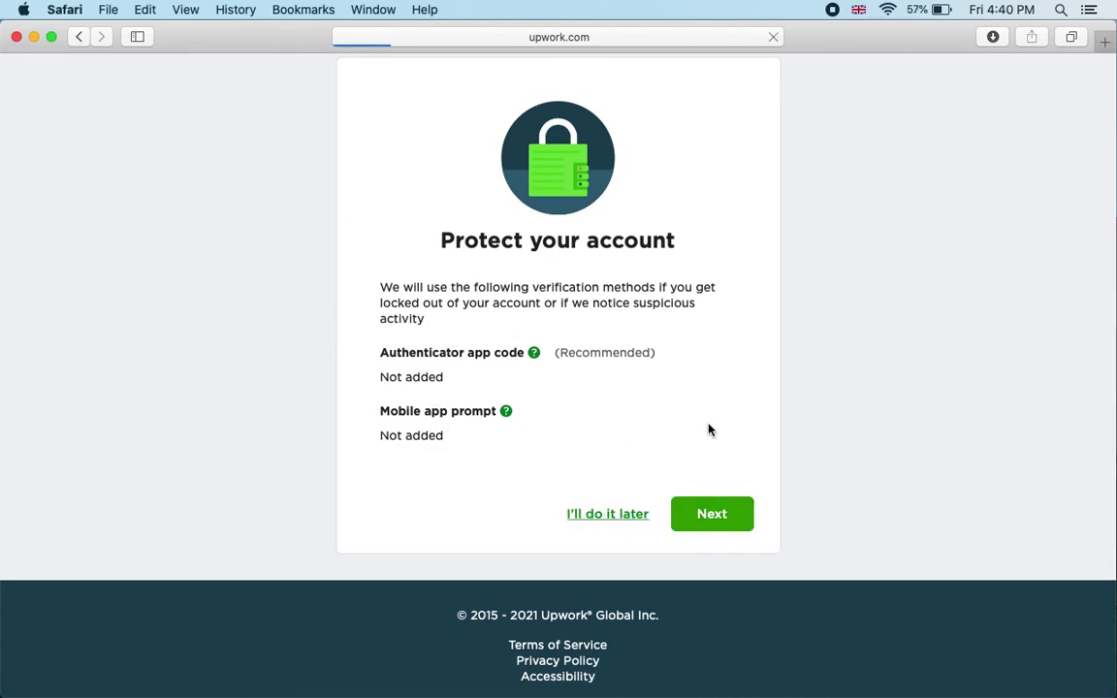